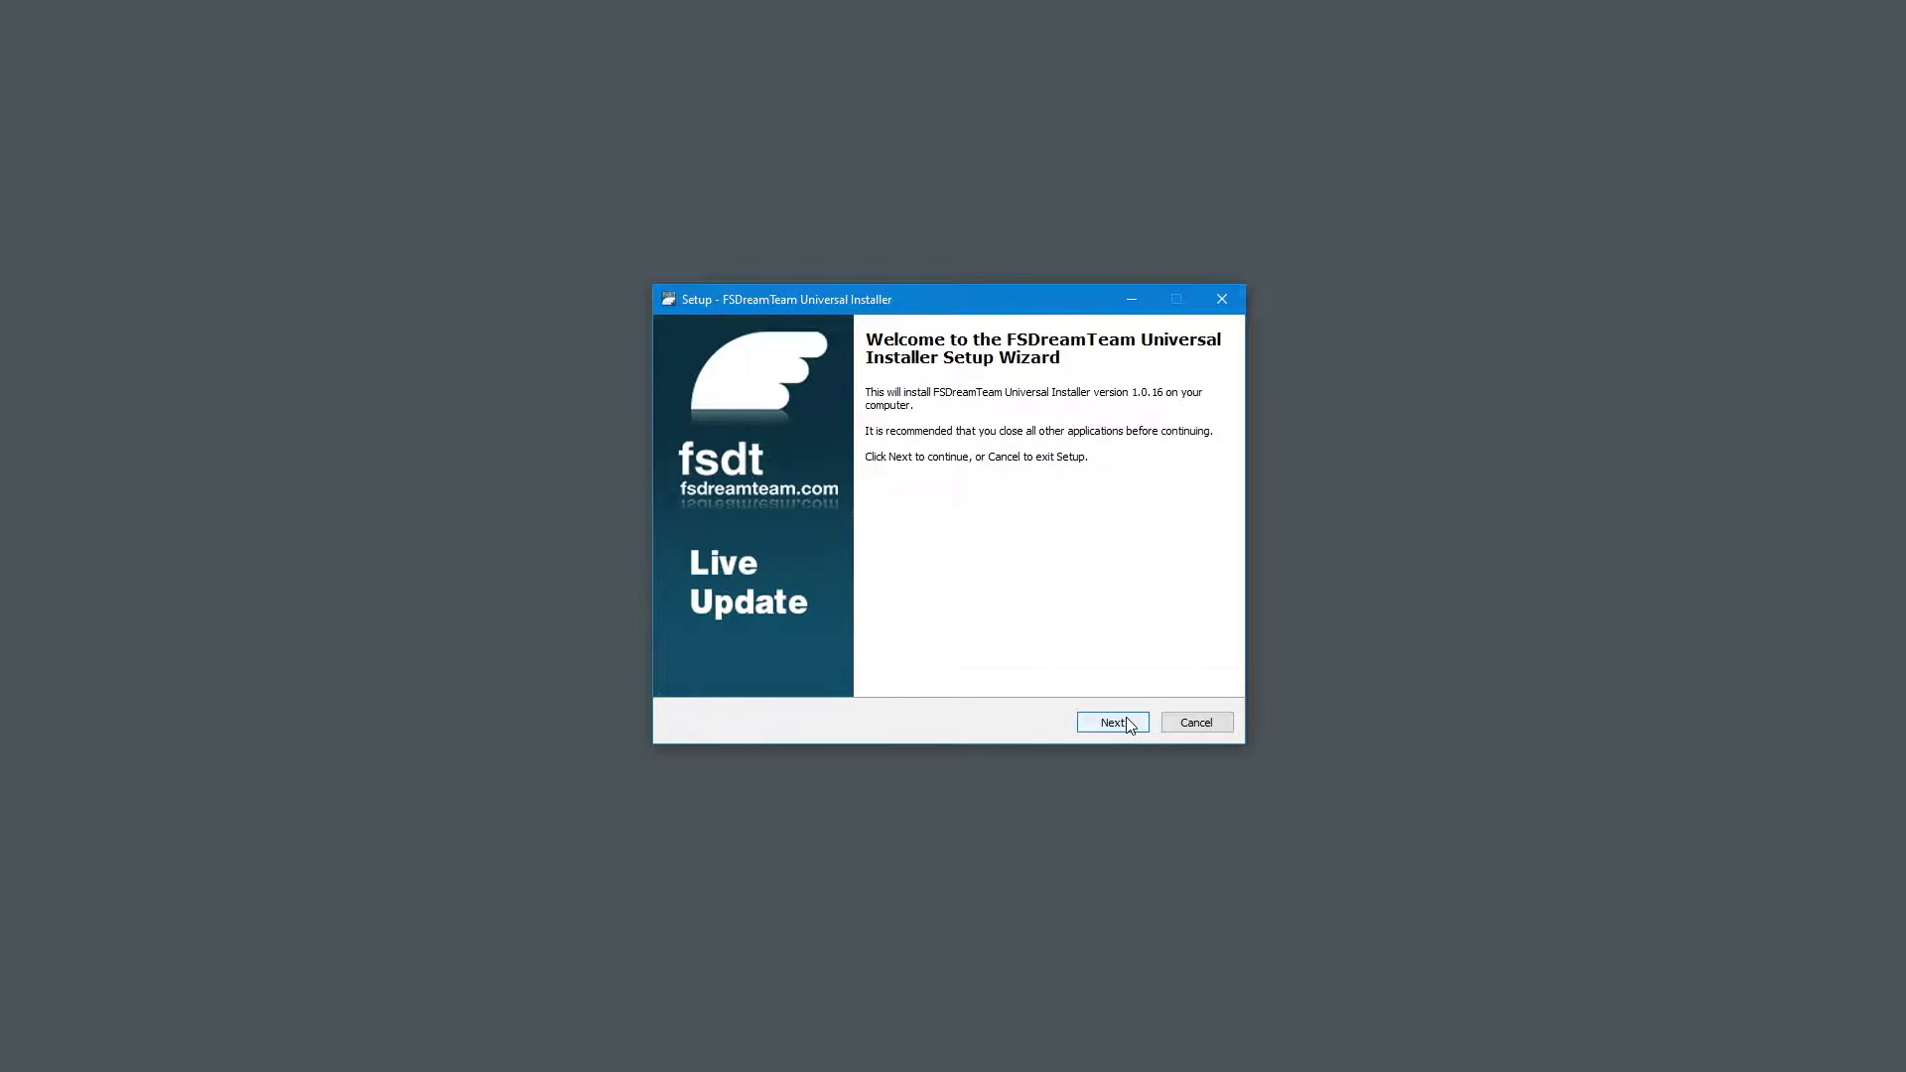
# Run the Universal Installer setup, keeping the default C:\Program Files (x86)\Addon Manager folder.
pyautogui.click(1113, 722)
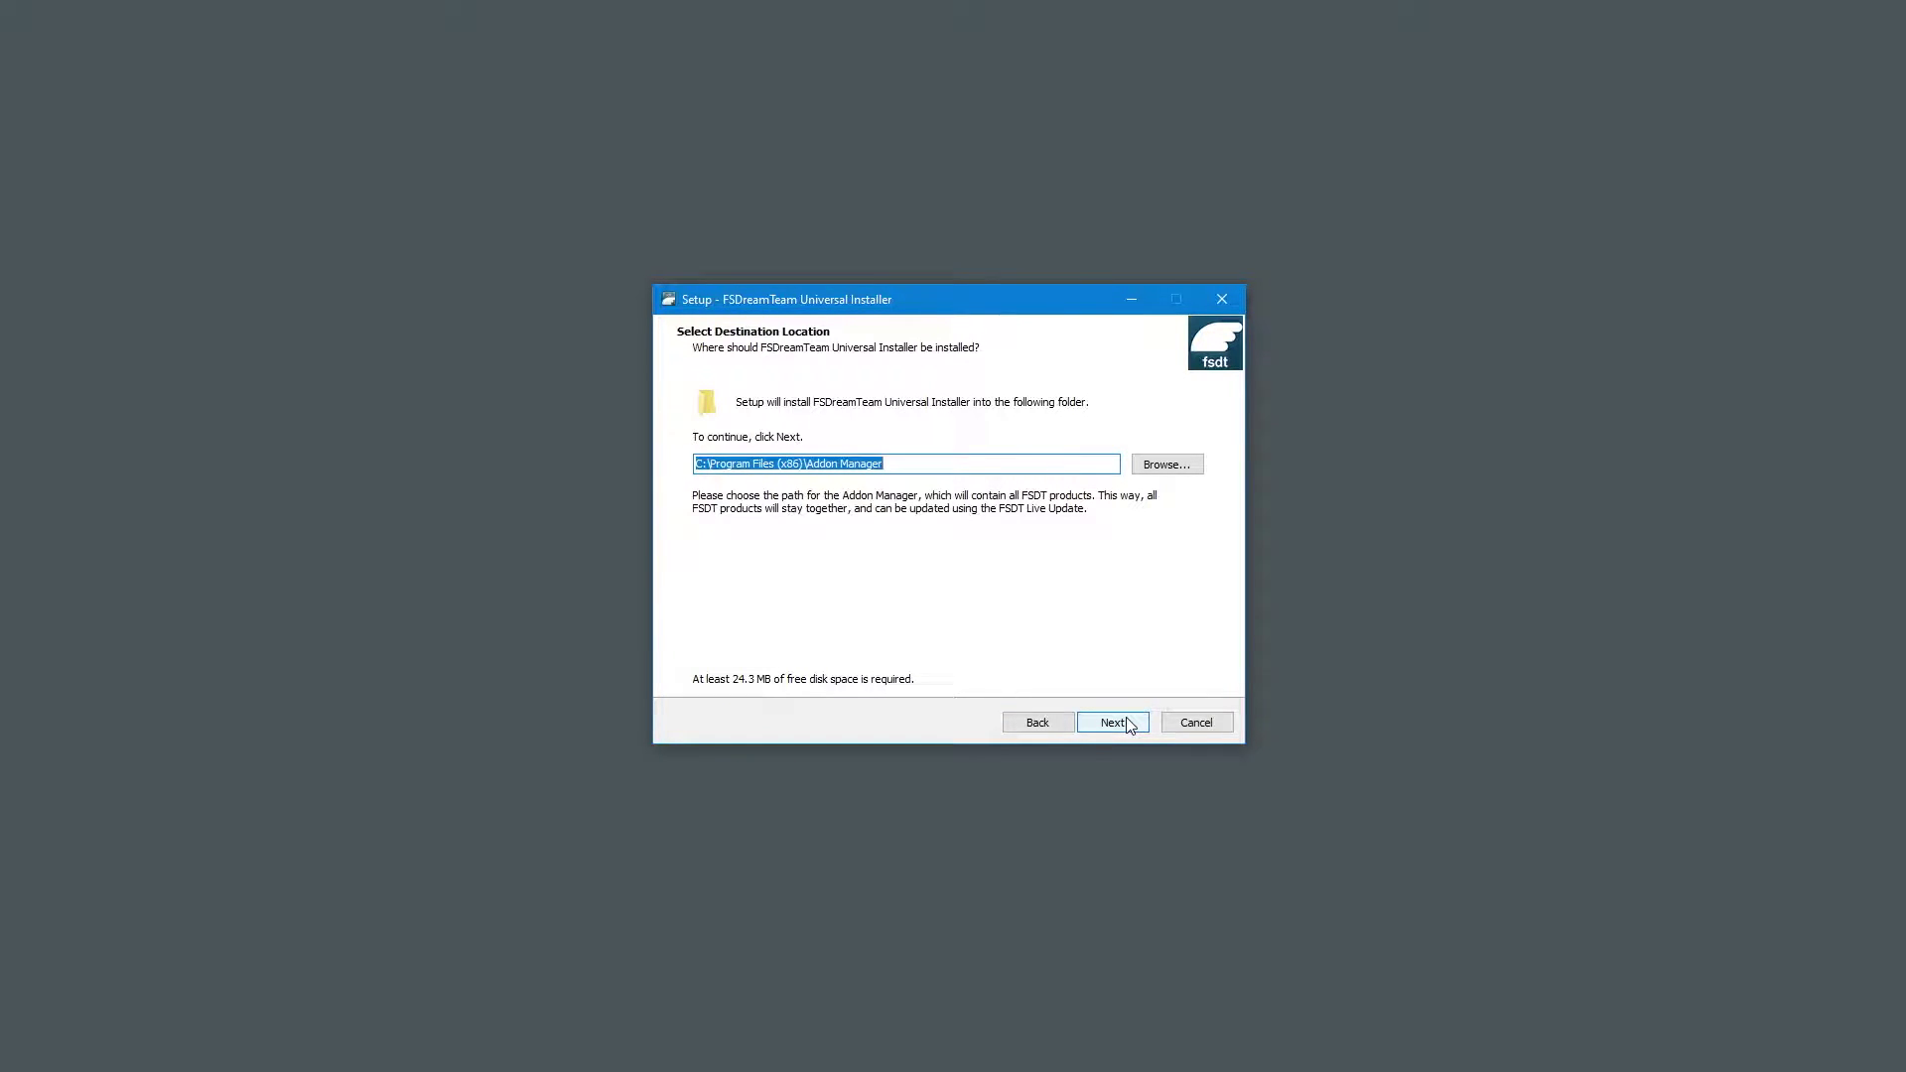
pyautogui.click(1113, 723)
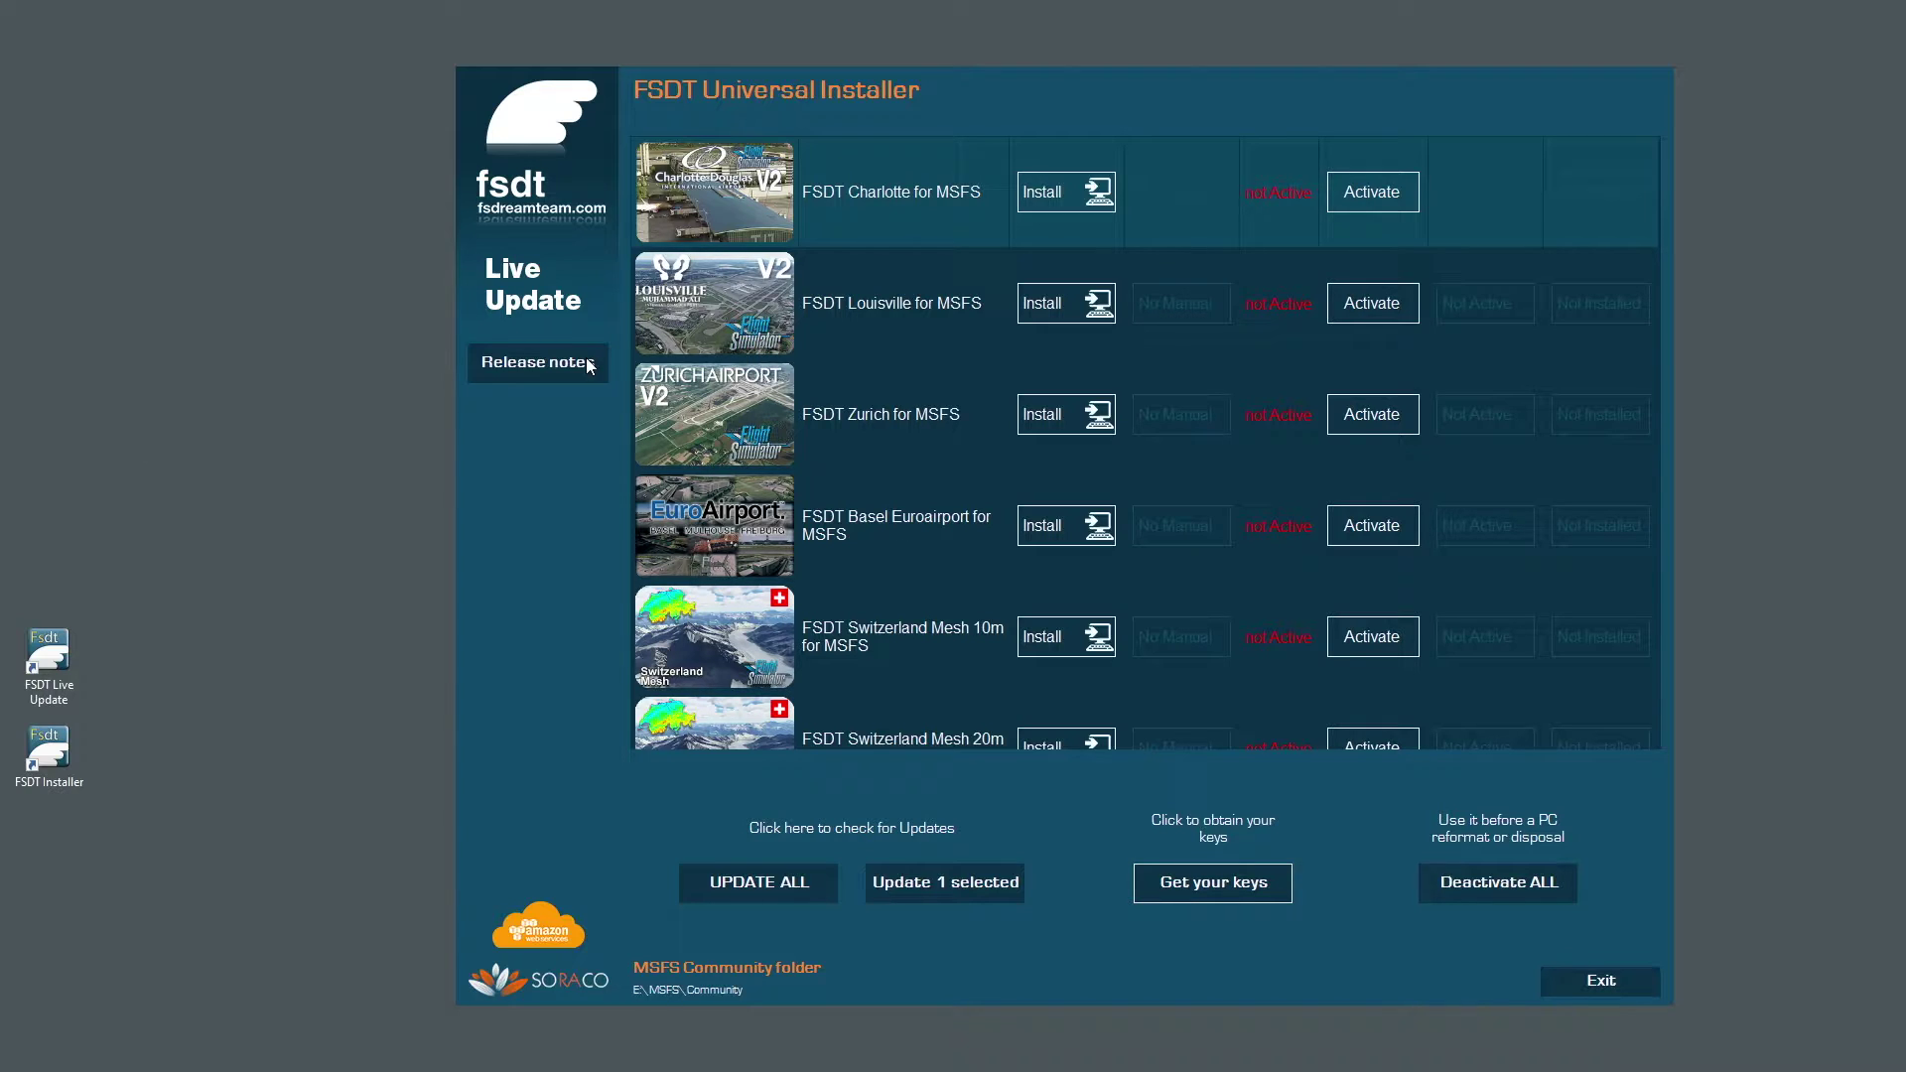
# Activate FSDT Charlotte for MSFS with the pasted activation key and confirm the success message.
pyautogui.click(1053, 195)
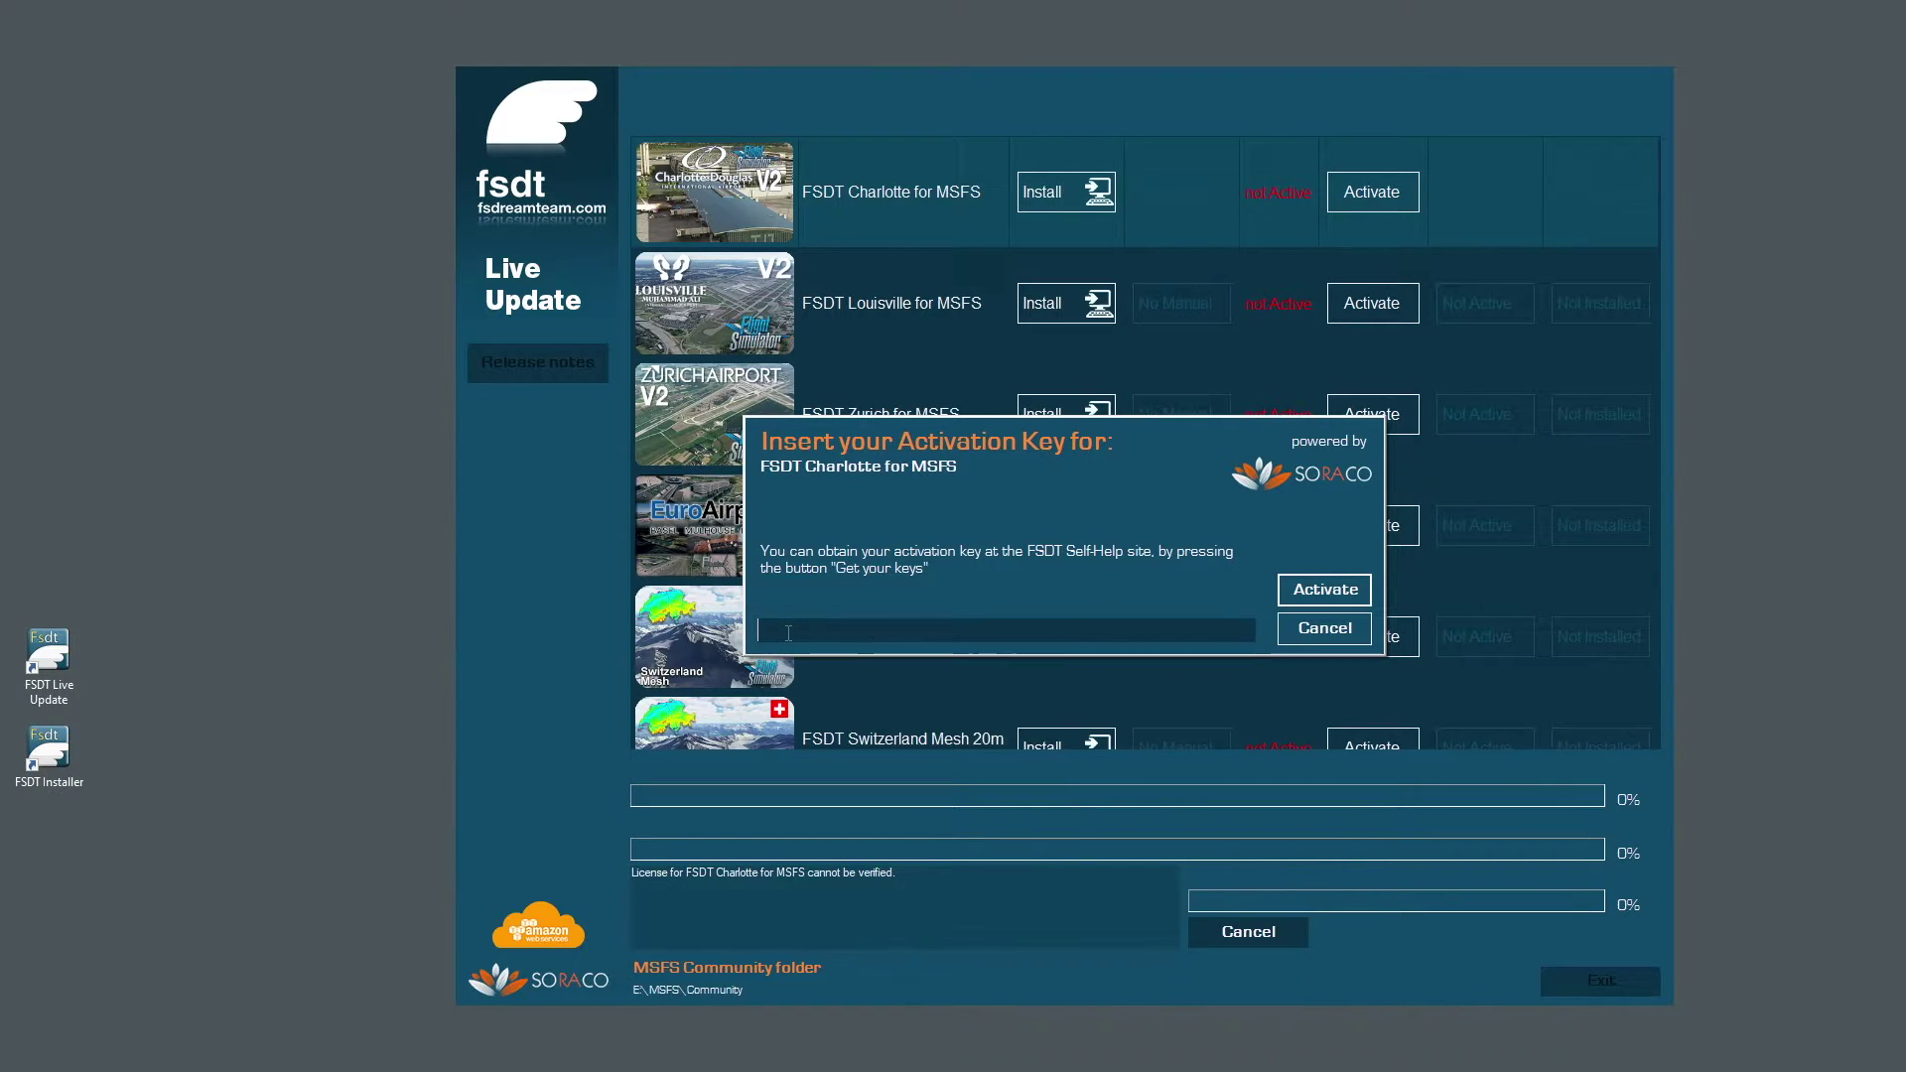
pyautogui.rightClick(787, 632)
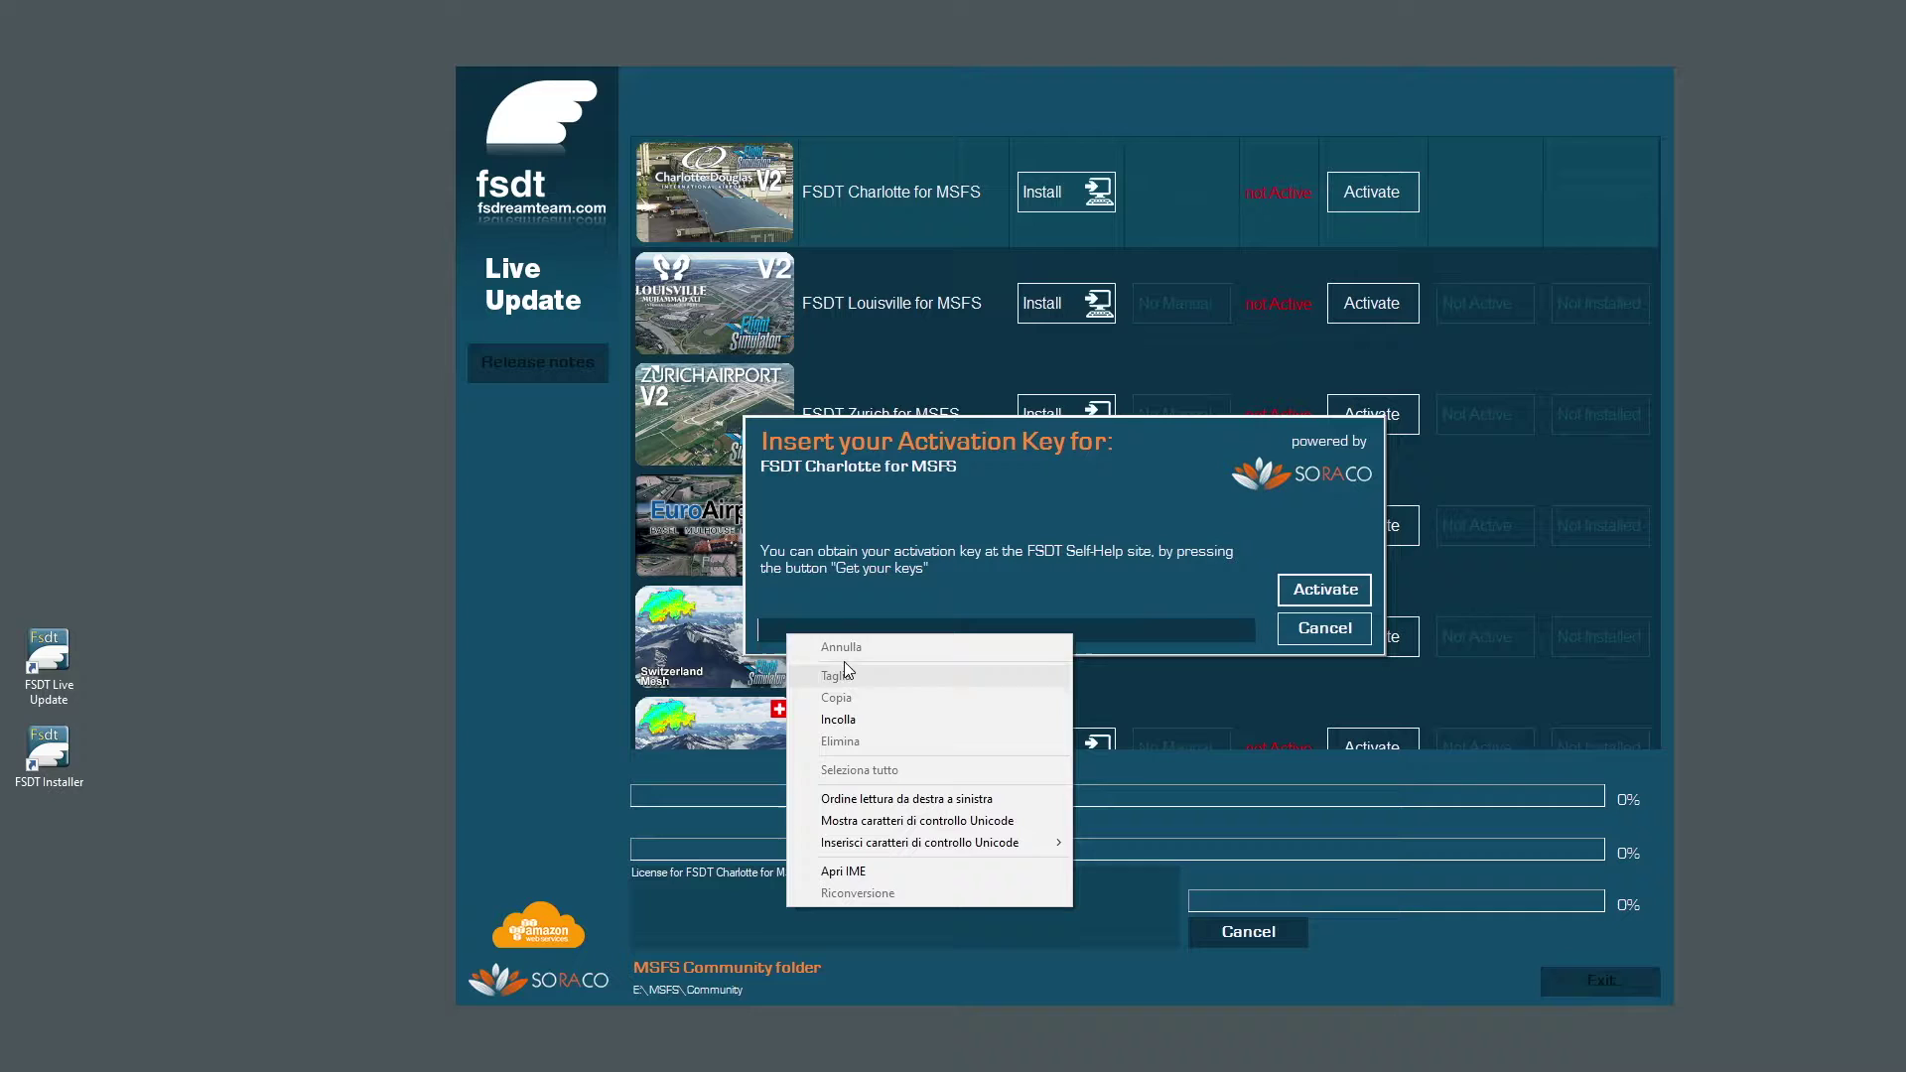
pyautogui.click(836, 721)
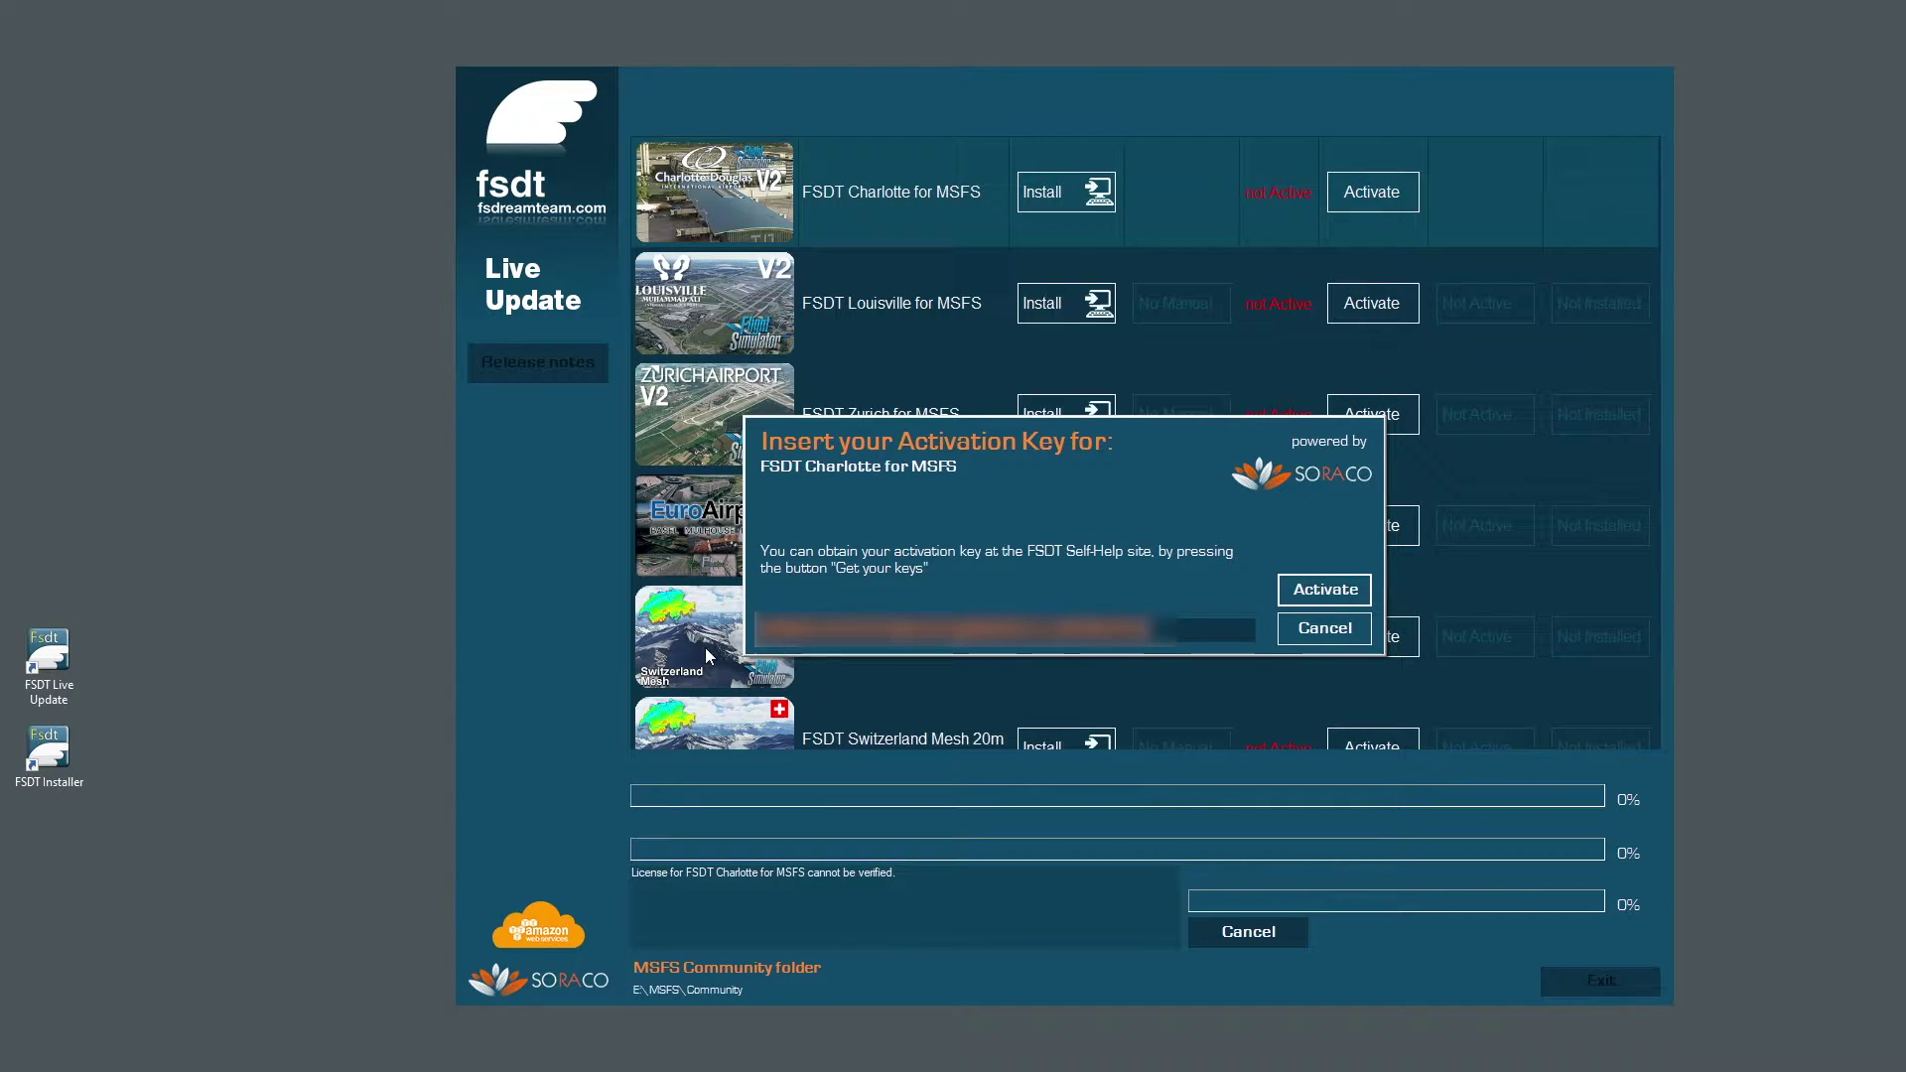
pyautogui.click(1323, 590)
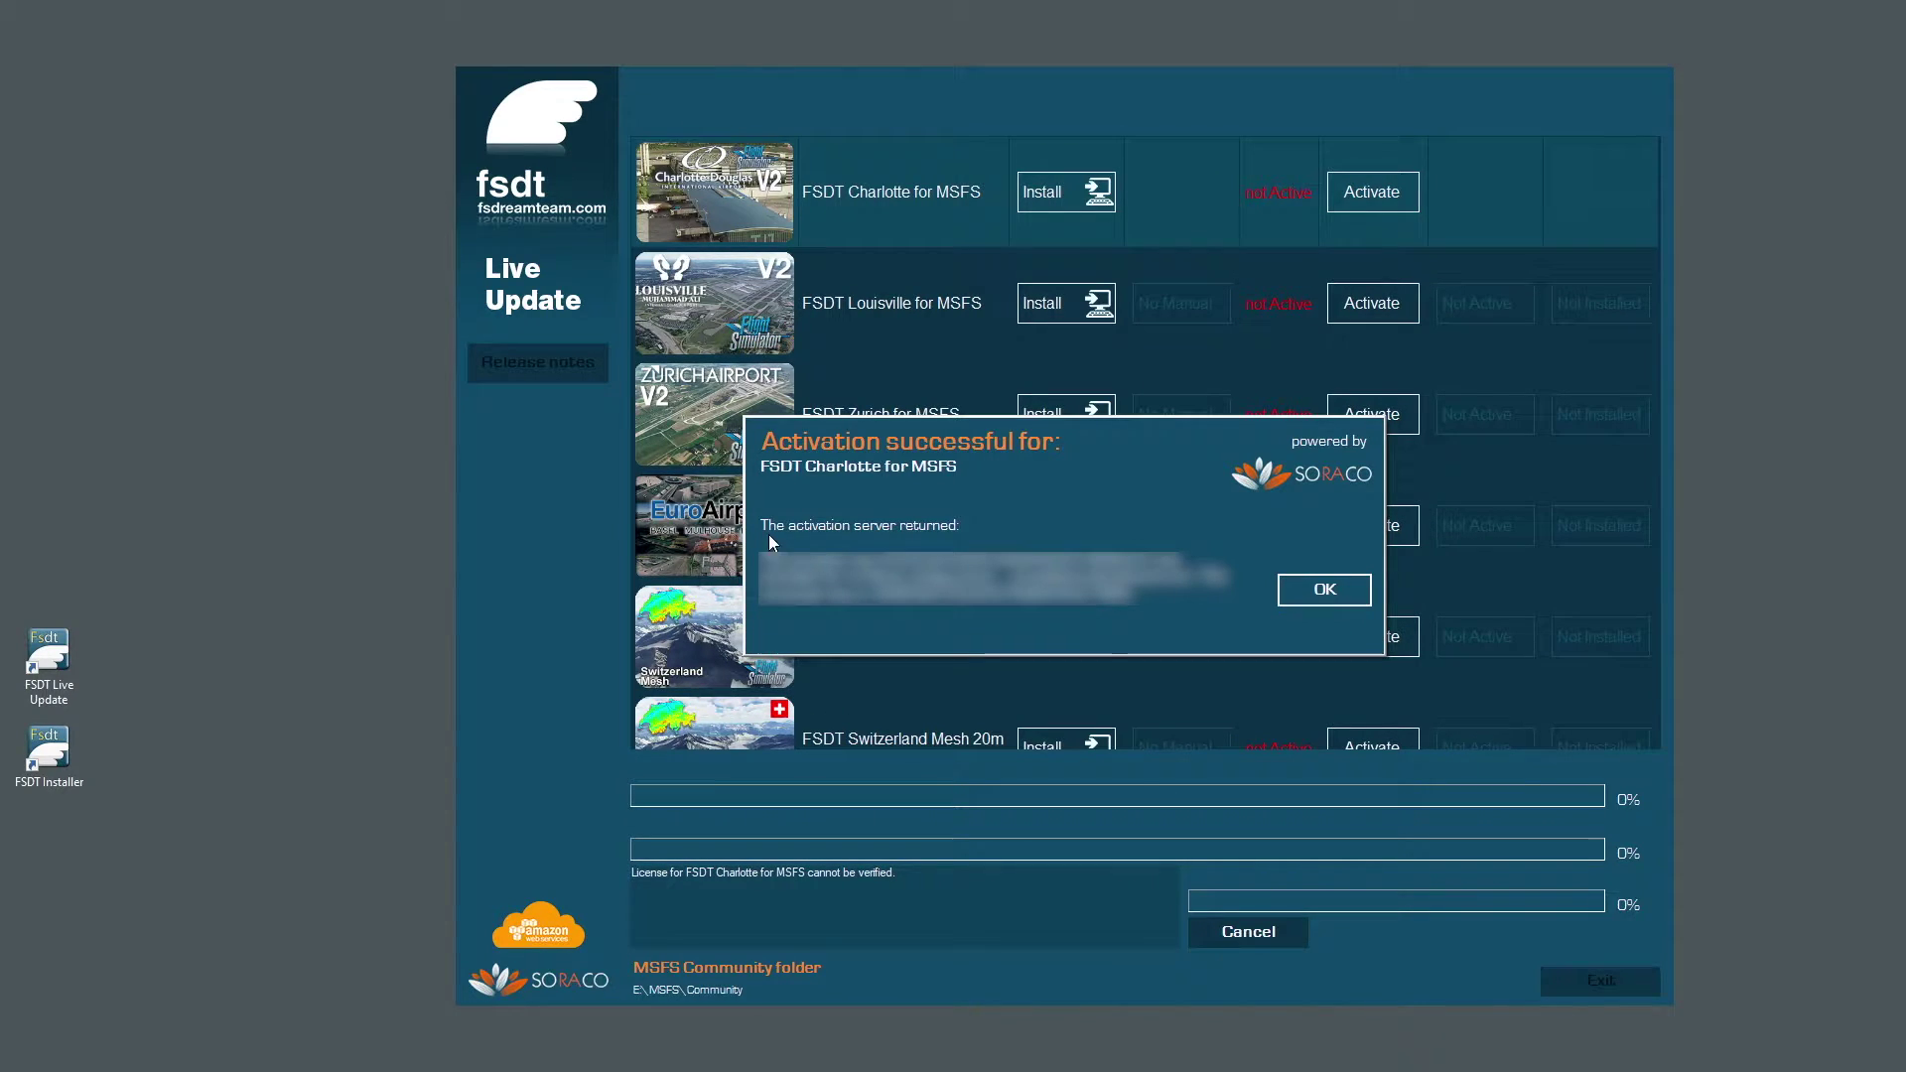
pyautogui.click(1319, 600)
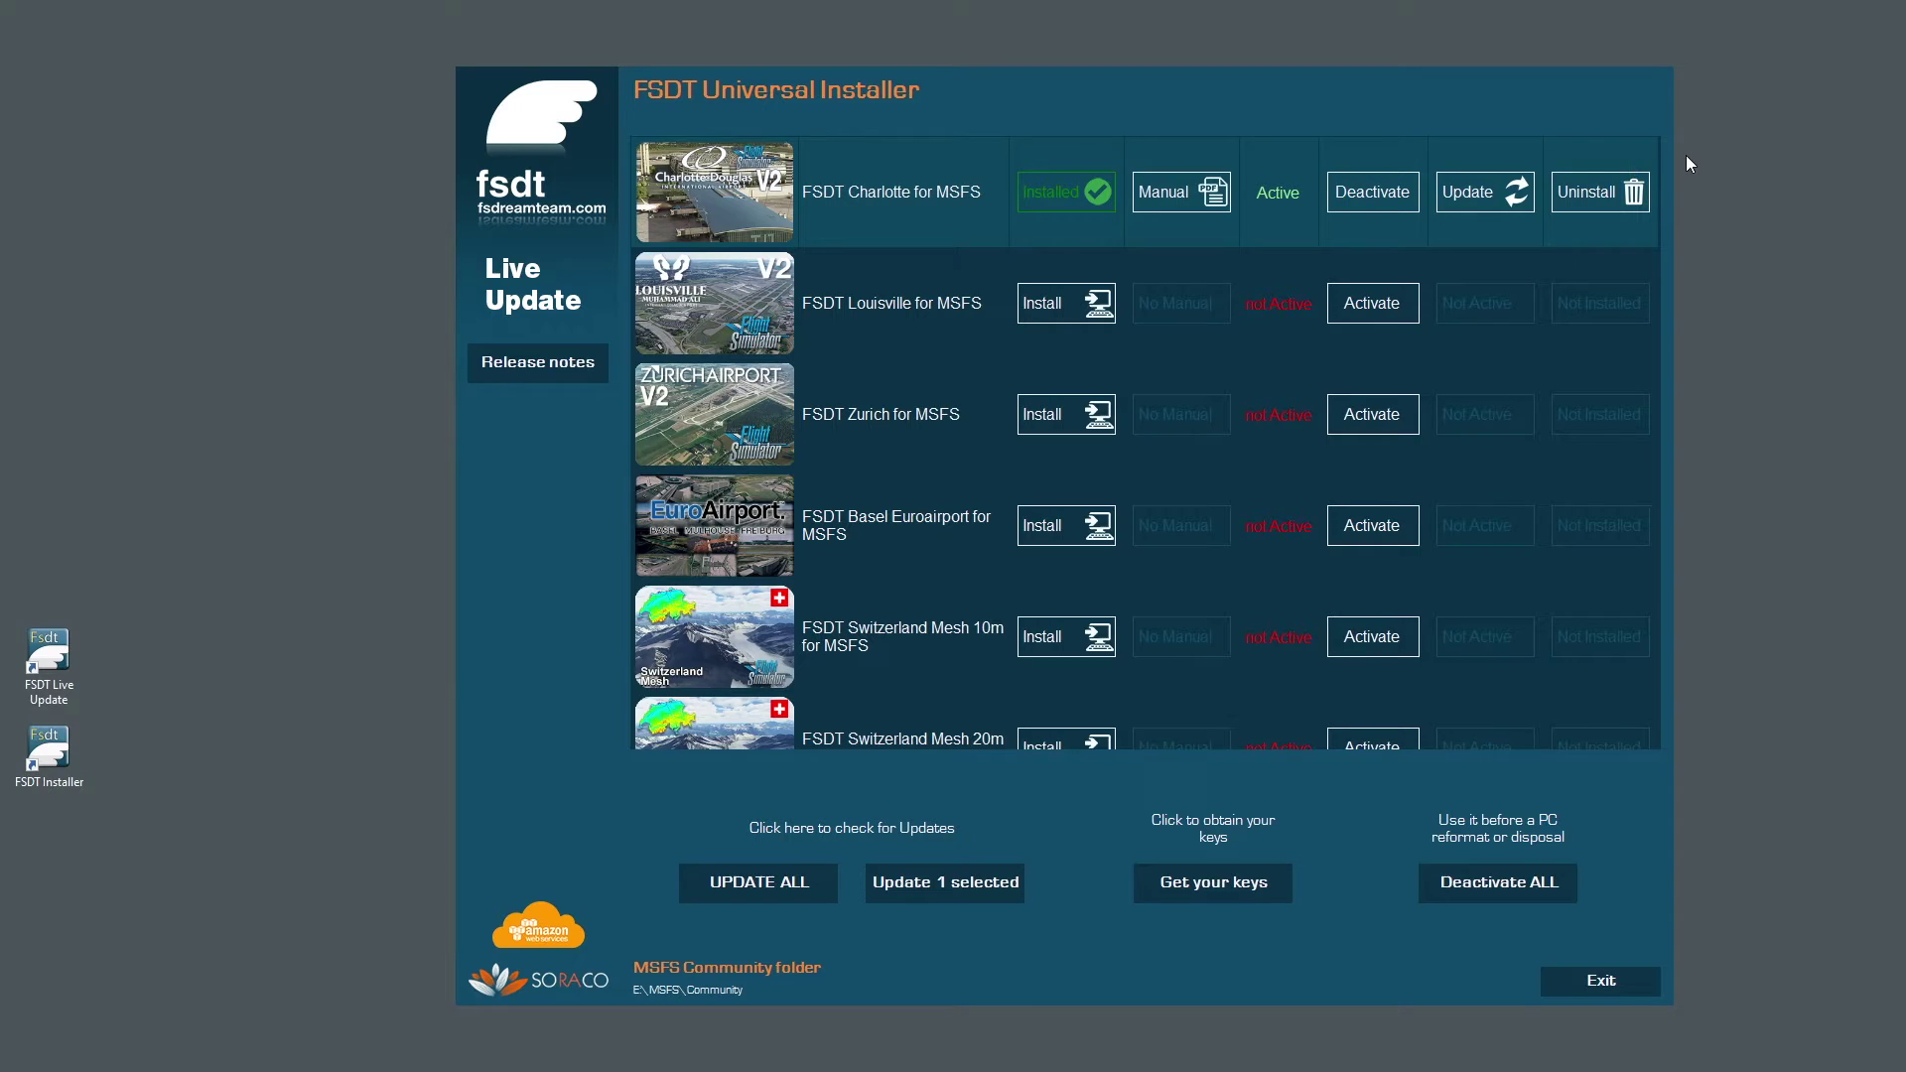
# Open the Charlotte scenery manual PDF, scroll through it, and close it.
pyautogui.click(1179, 198)
pyautogui.scroll(-5, 1202, 571)
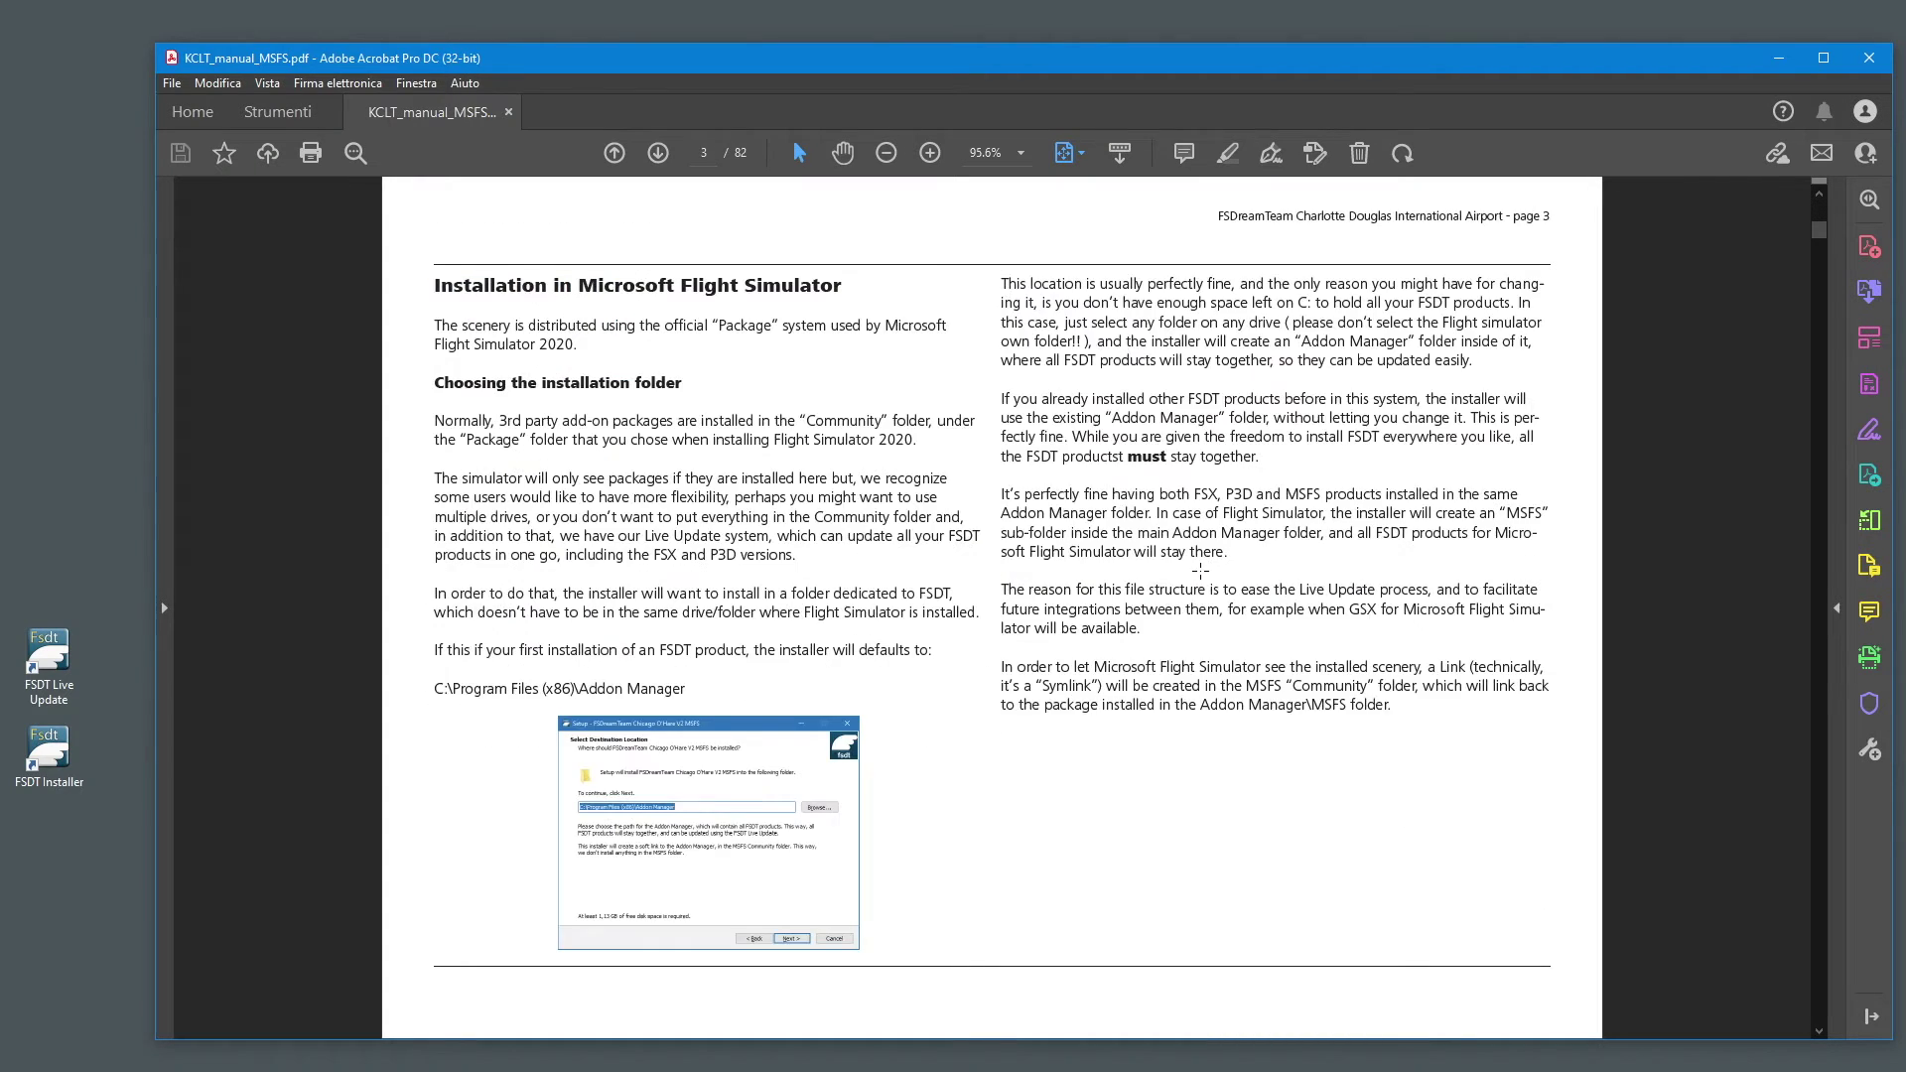
pyautogui.scroll(-8, 1201, 571)
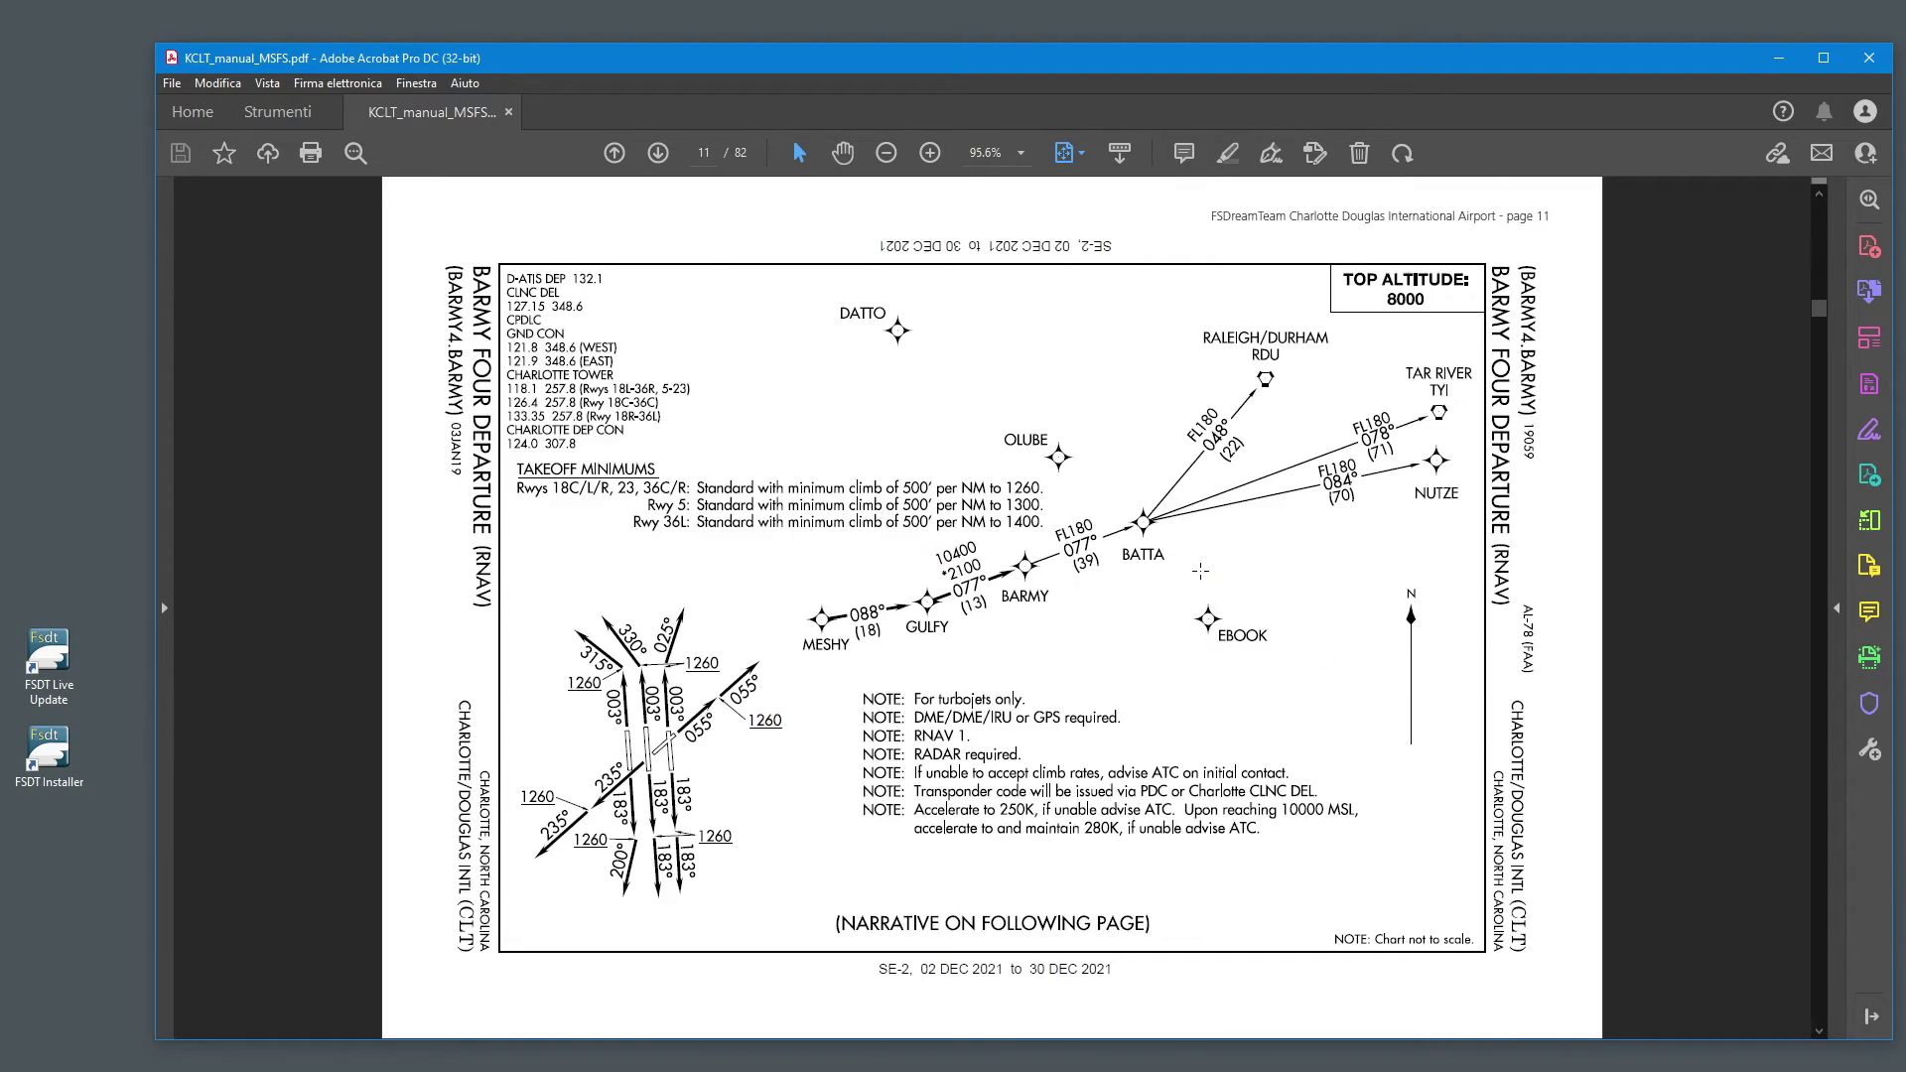
pyautogui.scroll(-5, 1201, 571)
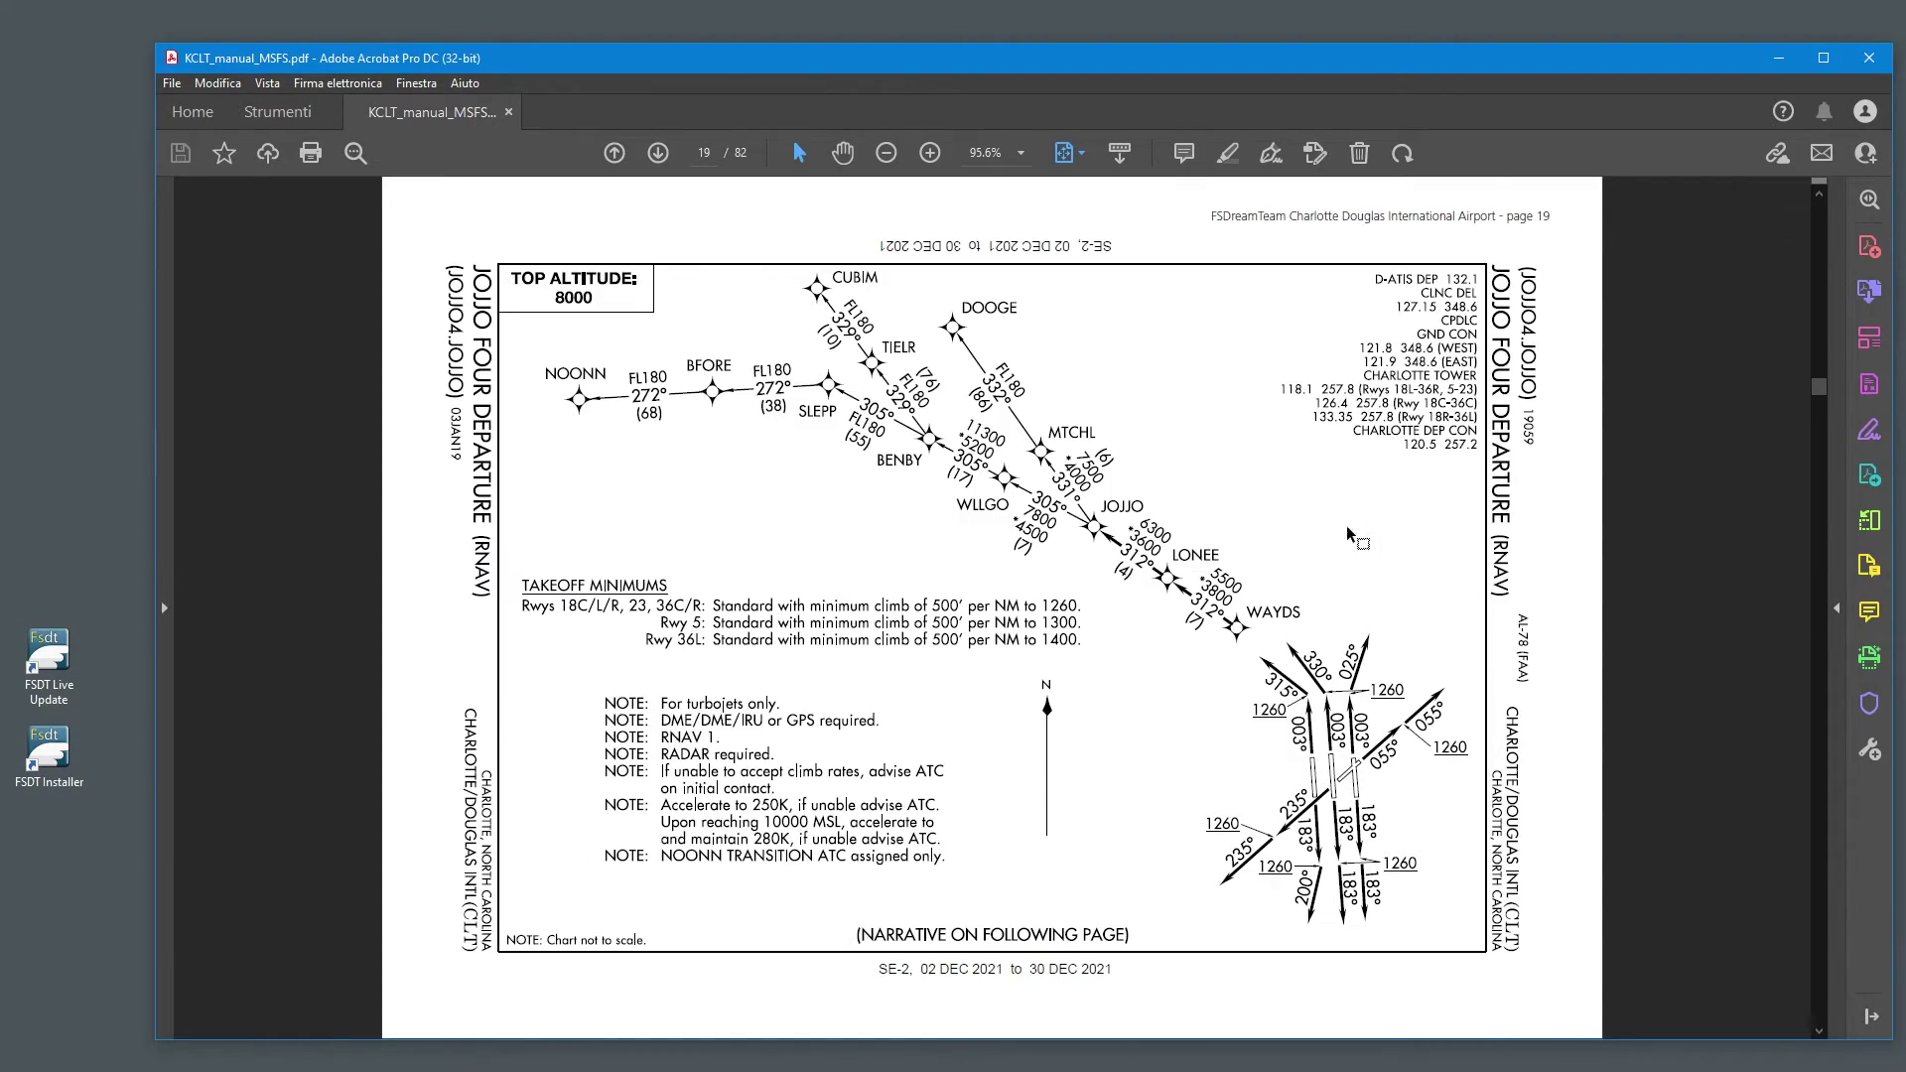
pyautogui.click(1867, 62)
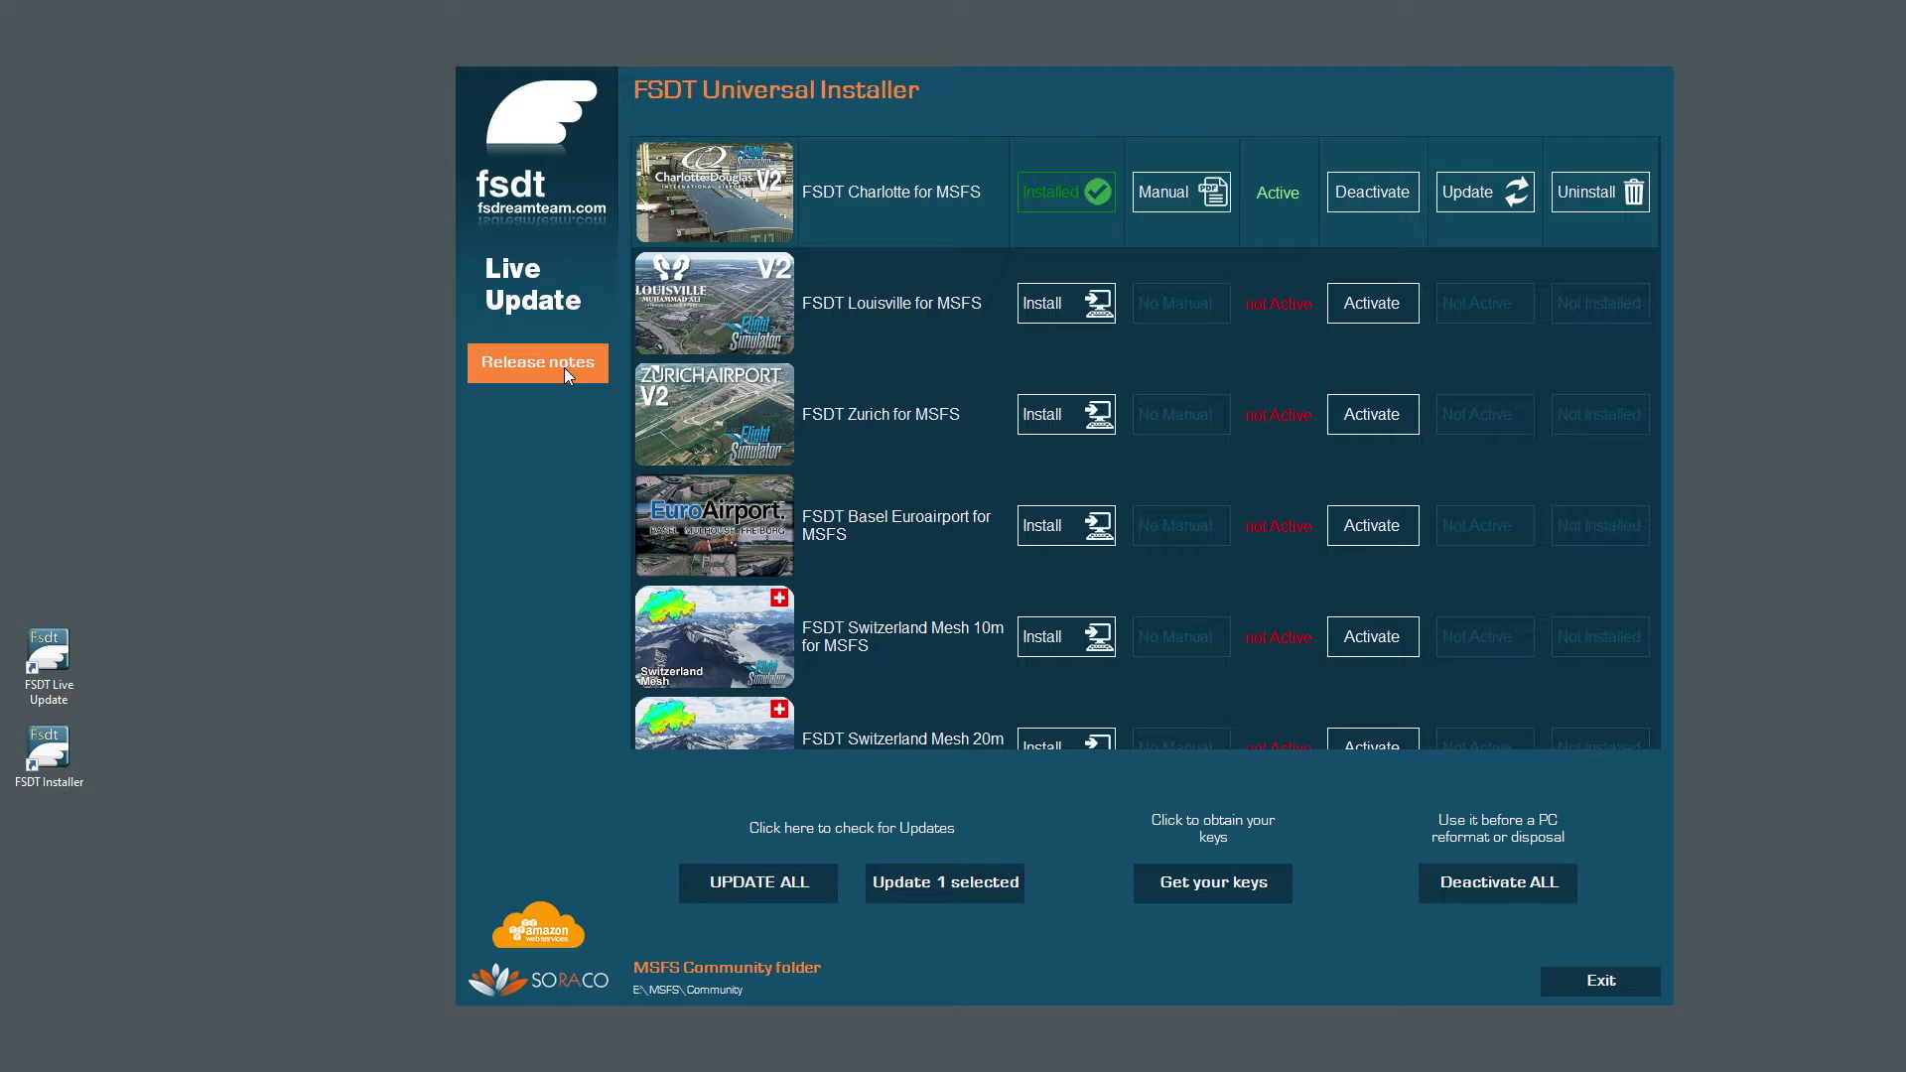
pyautogui.click(563, 368)
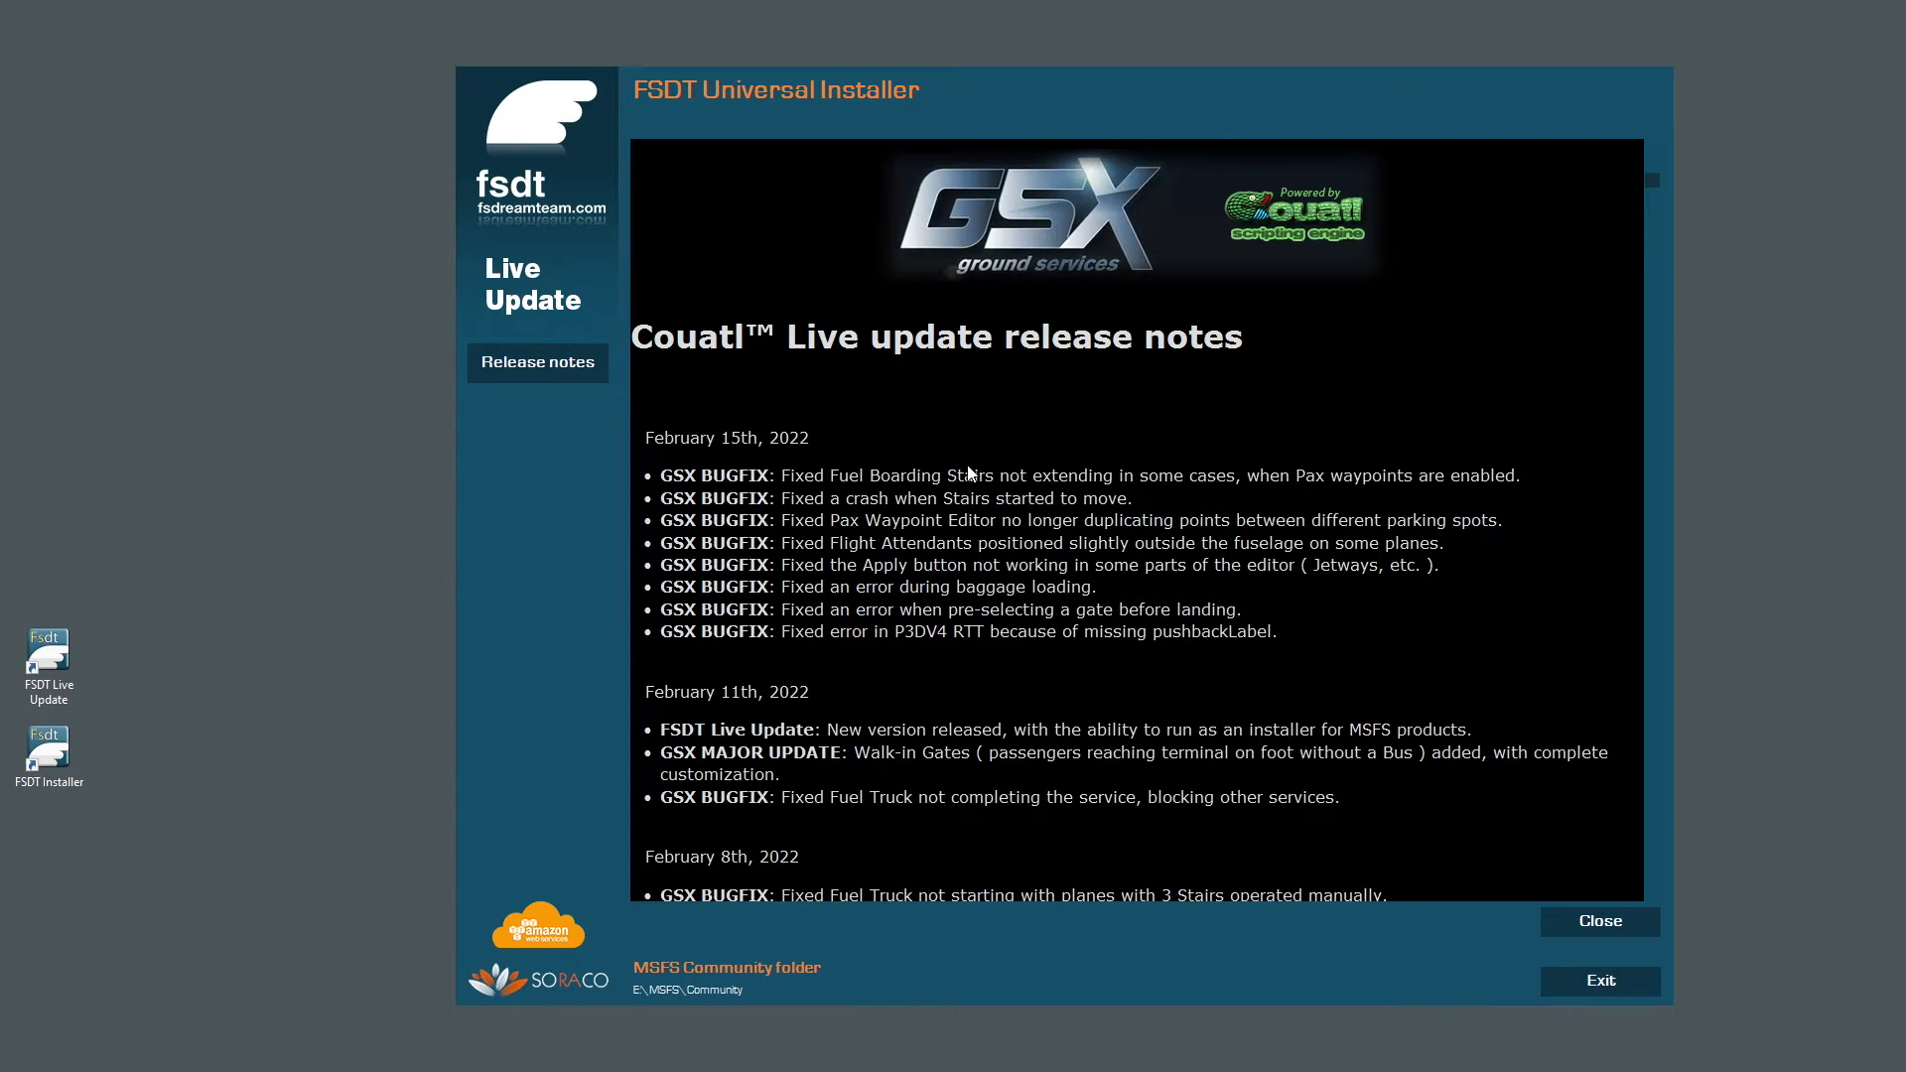
pyautogui.scroll(-1, 965, 460)
pyautogui.scroll(-10, 963, 459)
pyautogui.scroll(11, 963, 459)
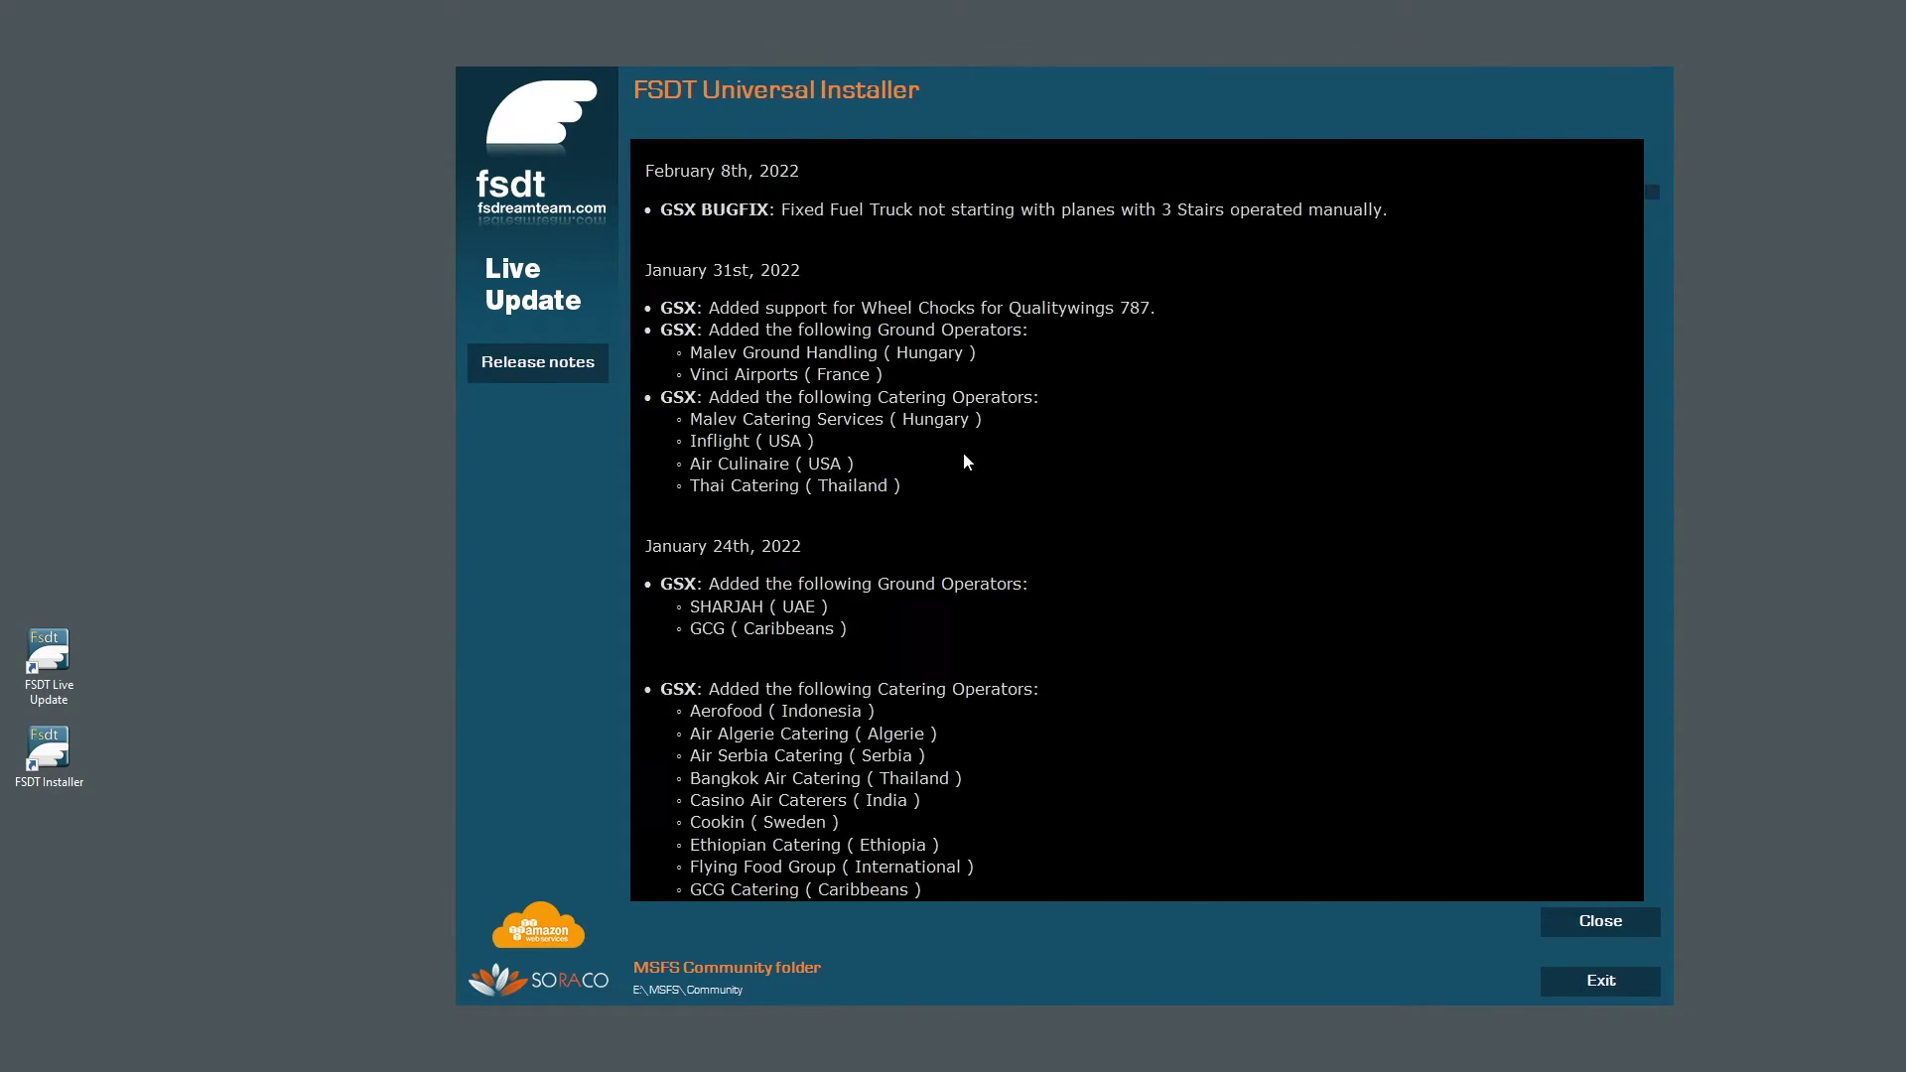
pyautogui.click(1600, 918)
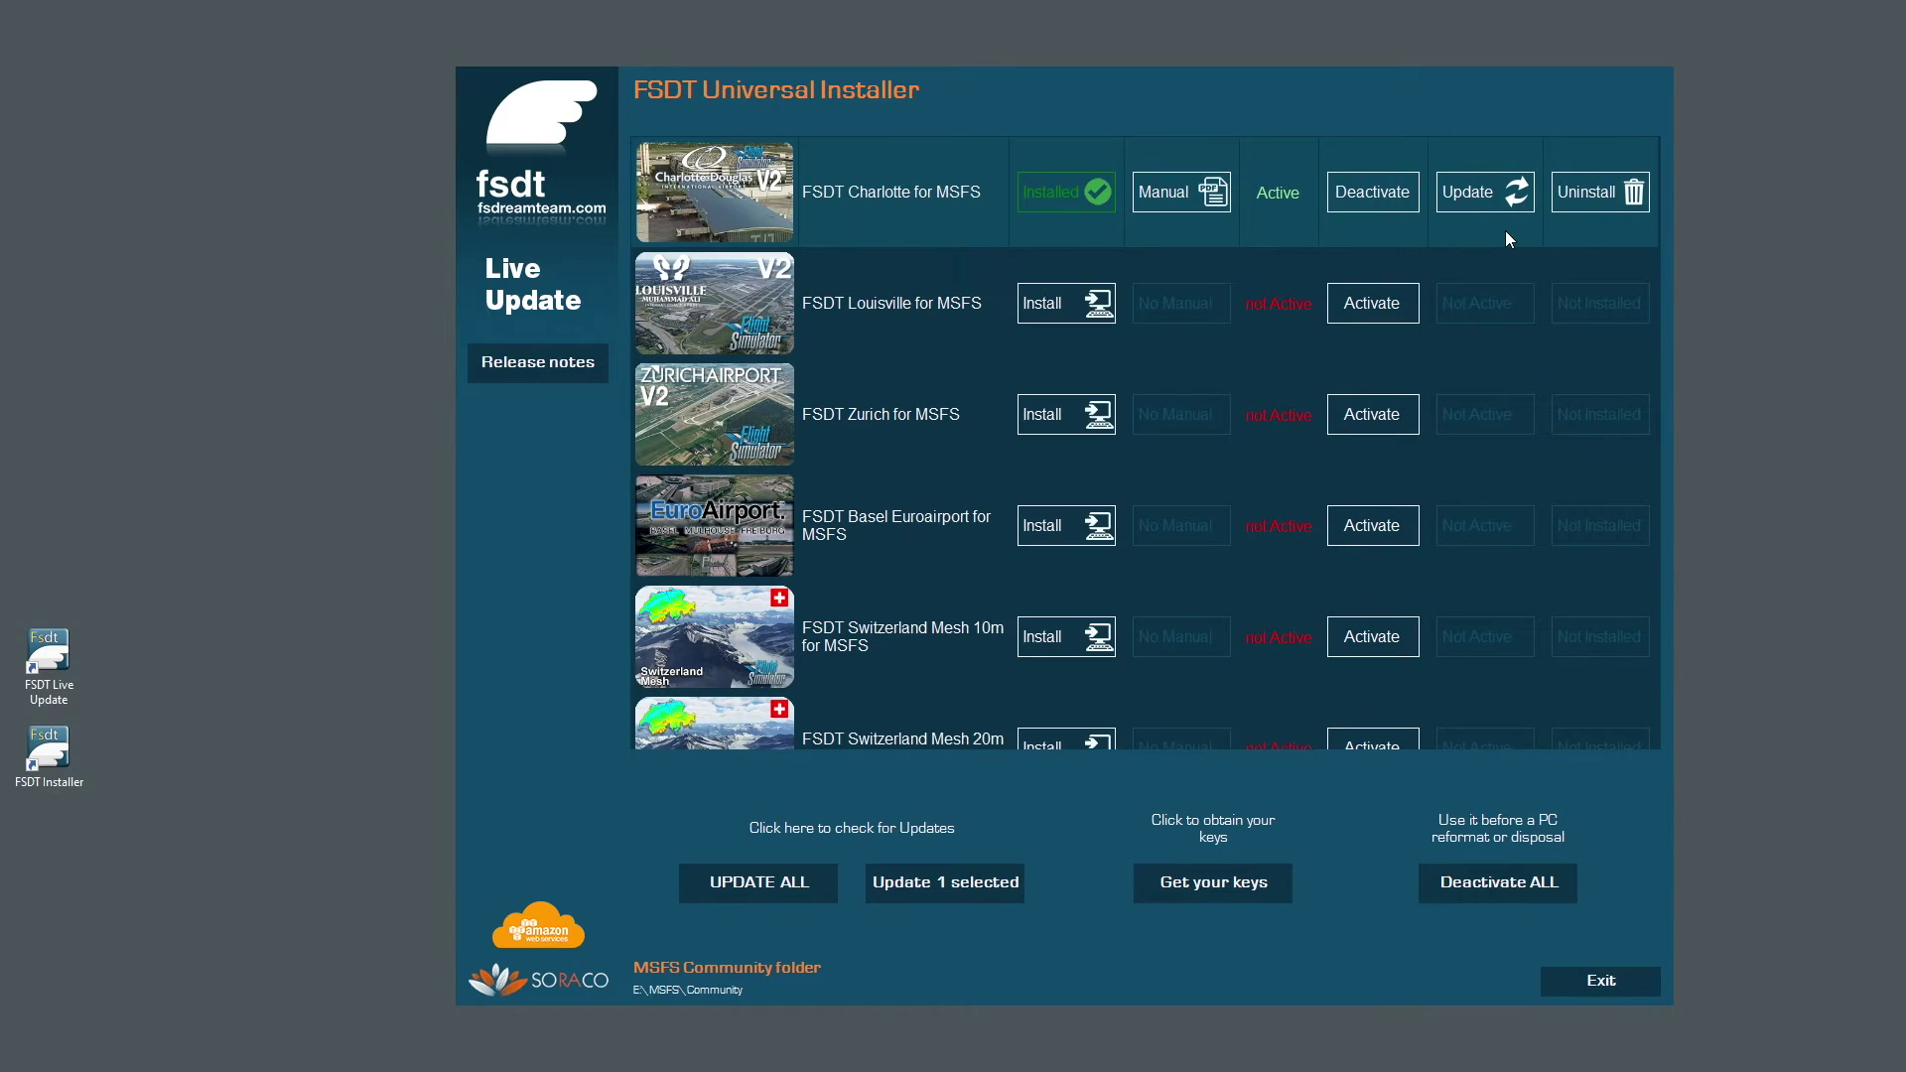
# Unlink Charlotte from the Community folder while keeping its files, then relink it.
pyautogui.click(1590, 197)
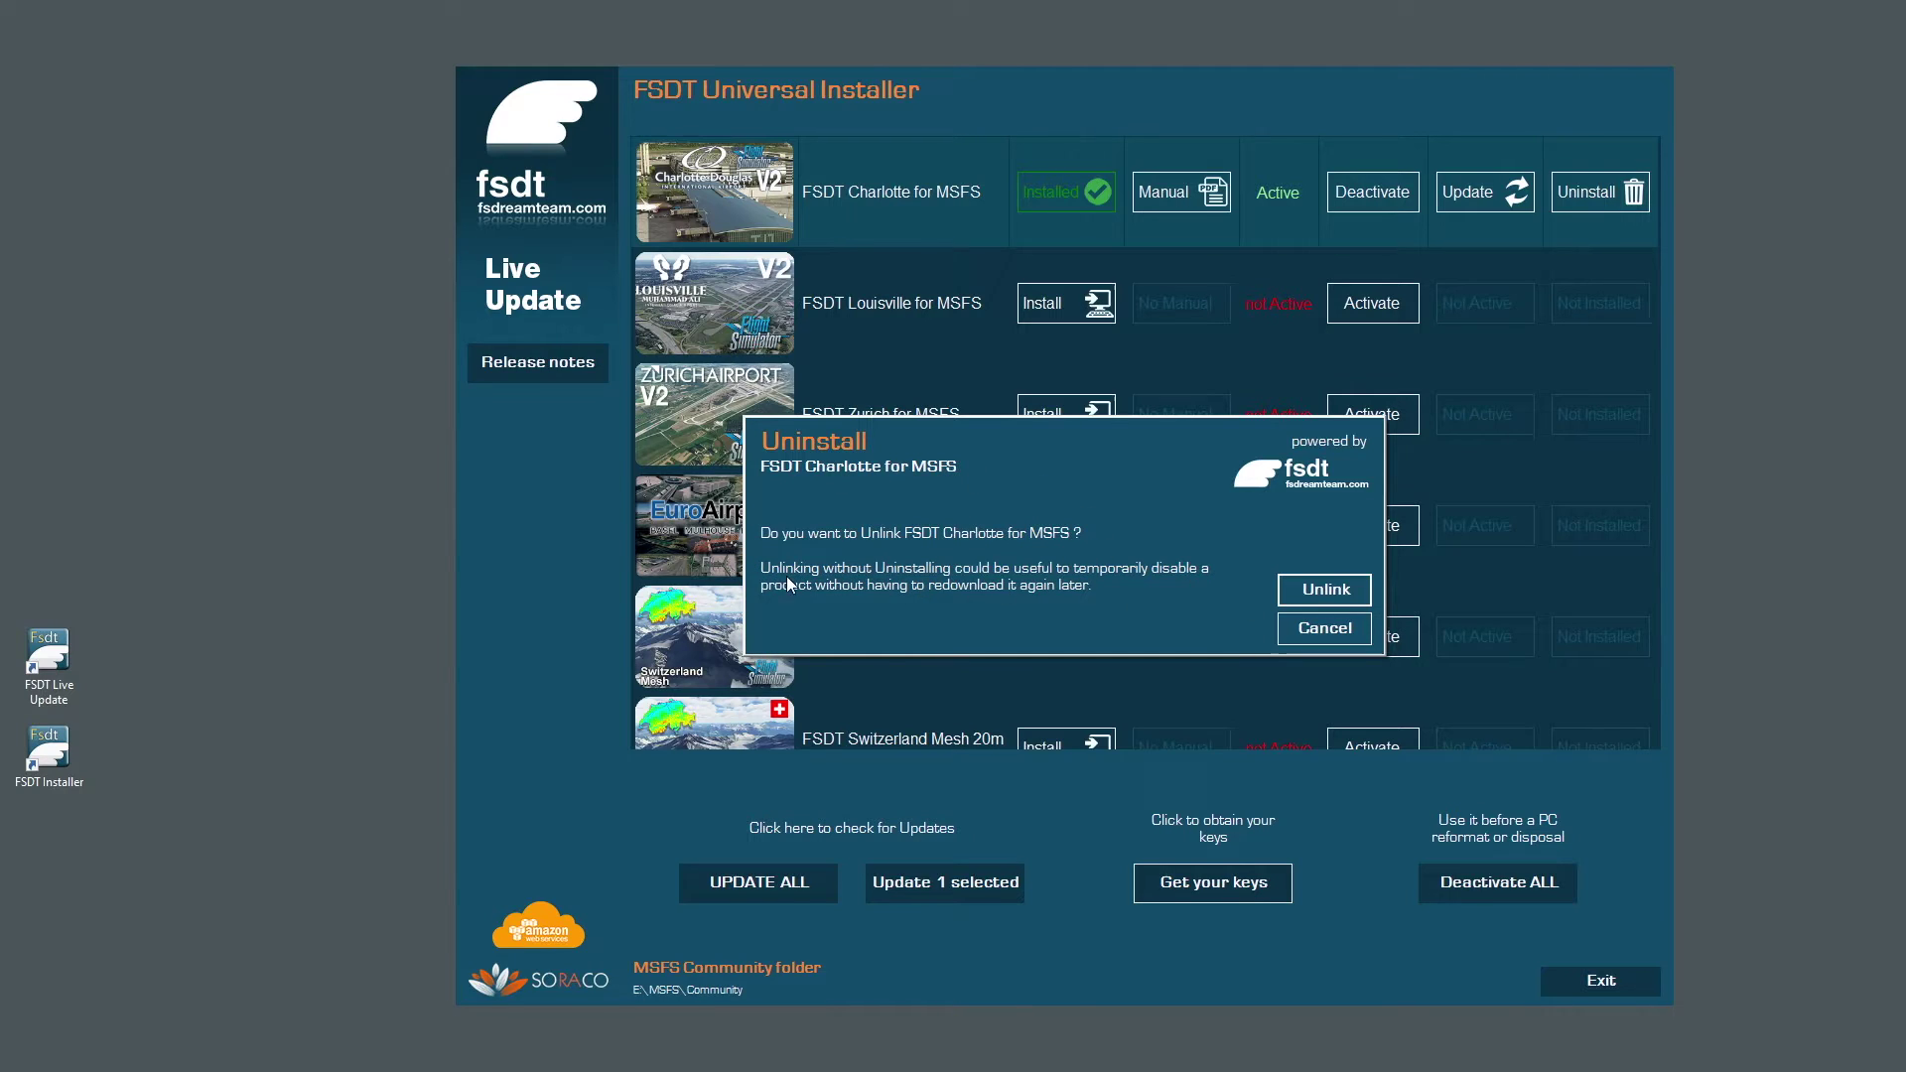
pyautogui.click(1326, 591)
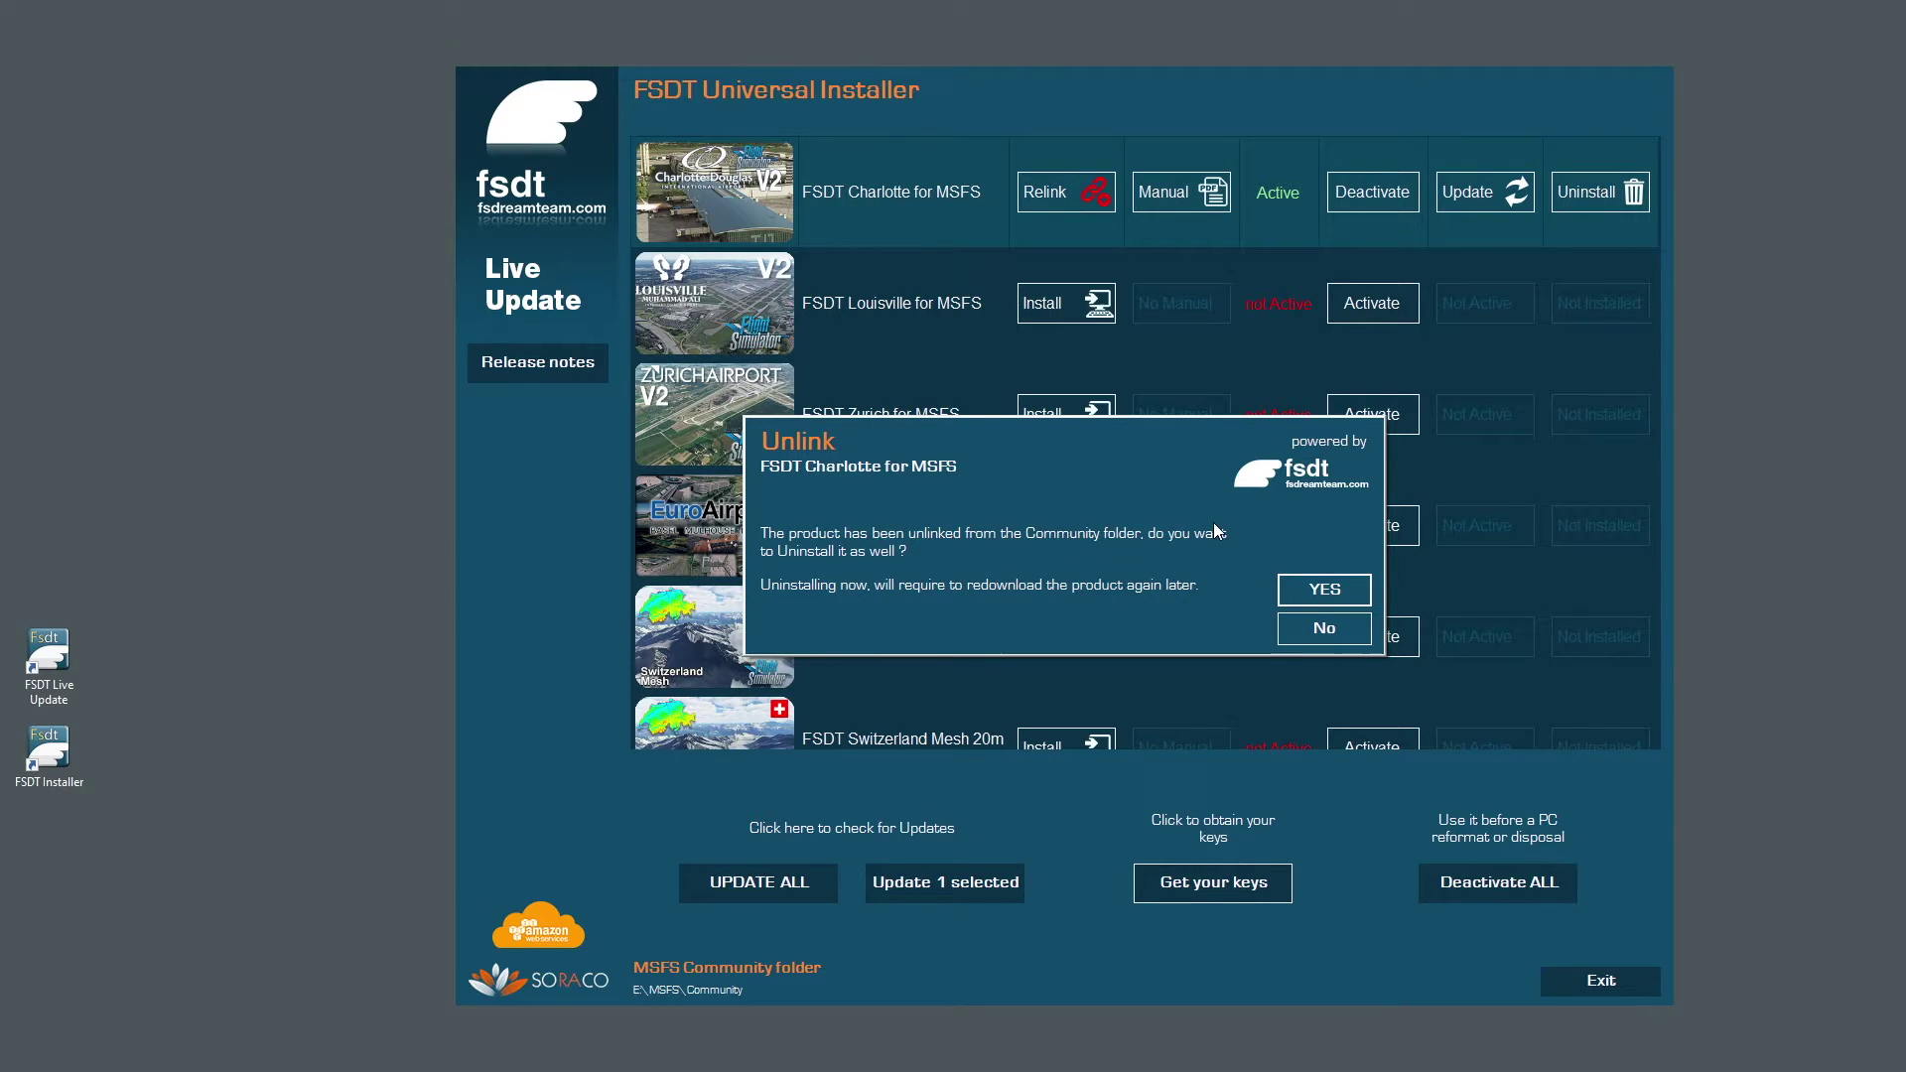
pyautogui.click(1320, 635)
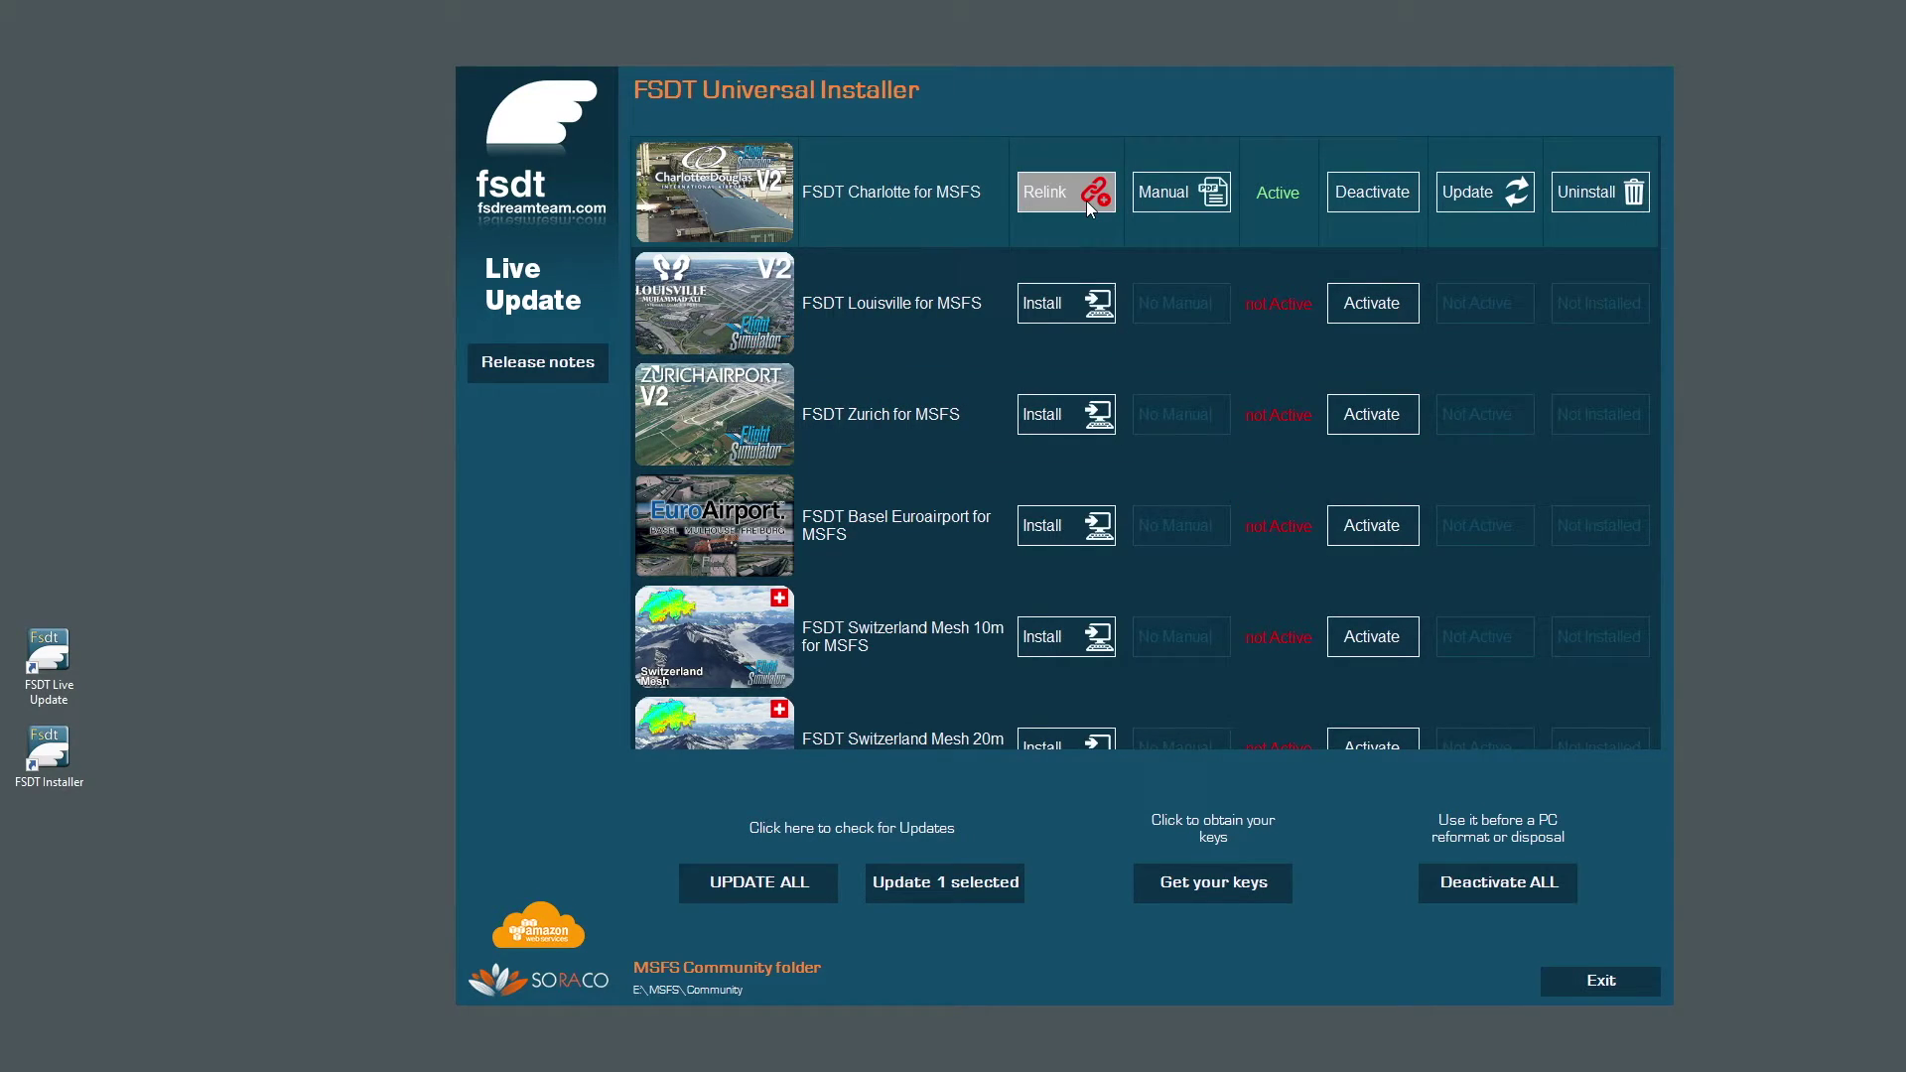
pyautogui.click(1086, 201)
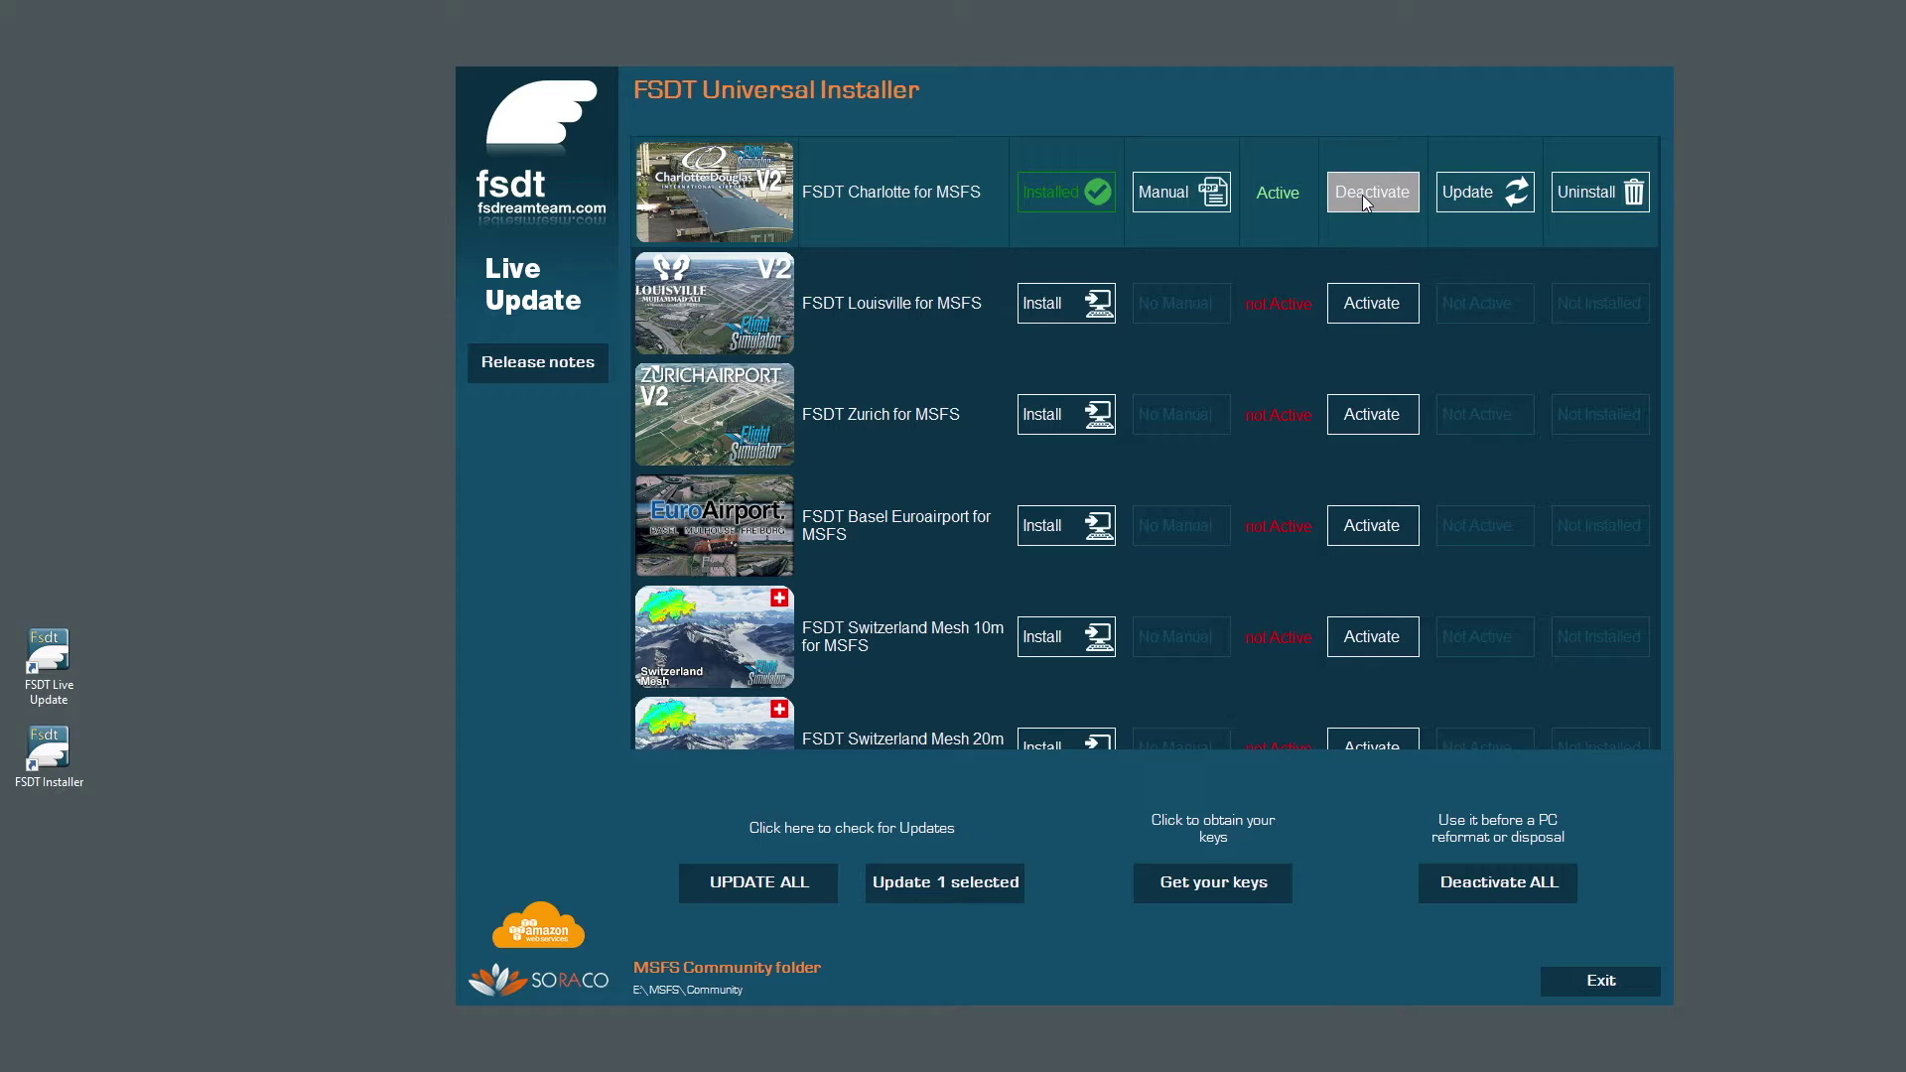
# Update Charlotte for MSFS, then deactivate its license and confirm the deactivation.
pyautogui.click(1469, 191)
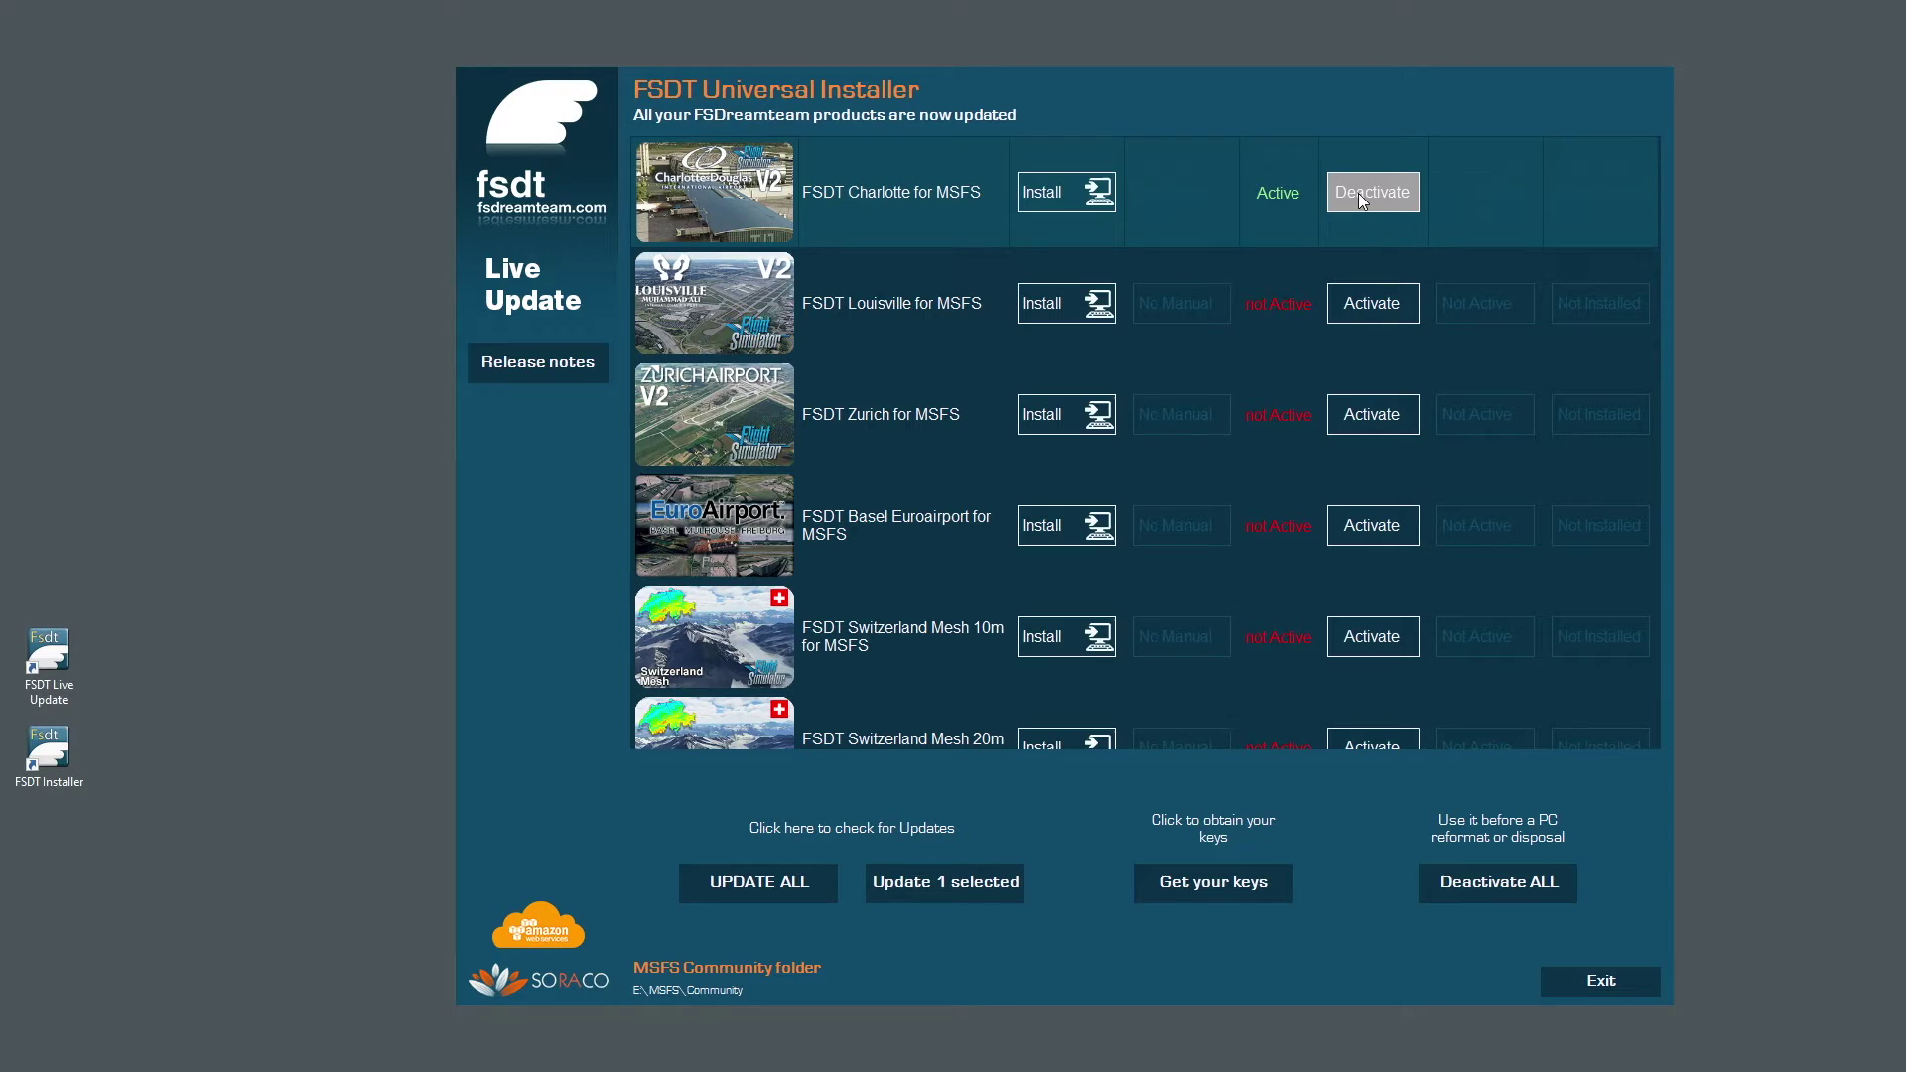
pyautogui.click(1358, 193)
pyautogui.click(1326, 586)
pyautogui.click(1325, 586)
# Request the license keys by e-mail, passing the reCAPTCHA and entering the account's e-mail address.
pyautogui.click(1261, 893)
pyautogui.click(794, 839)
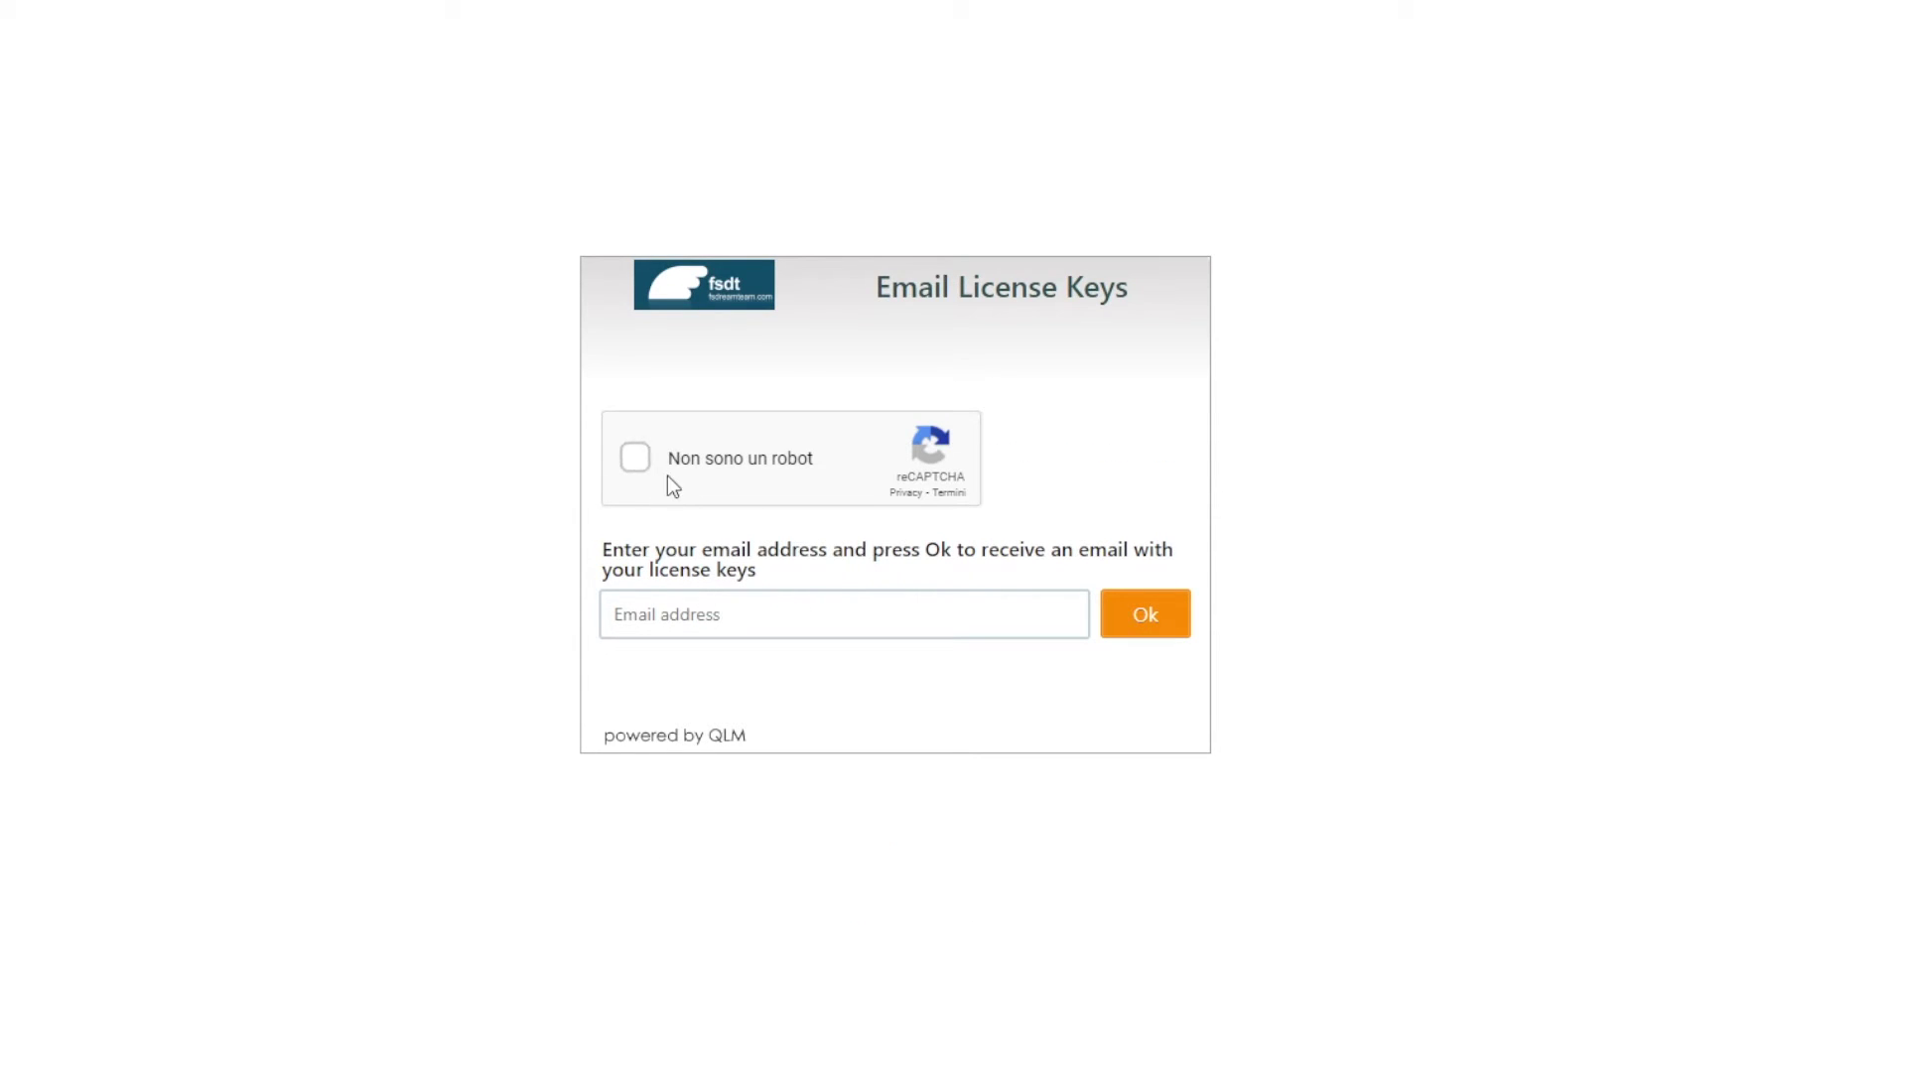
pyautogui.click(635, 458)
pyautogui.click(797, 620)
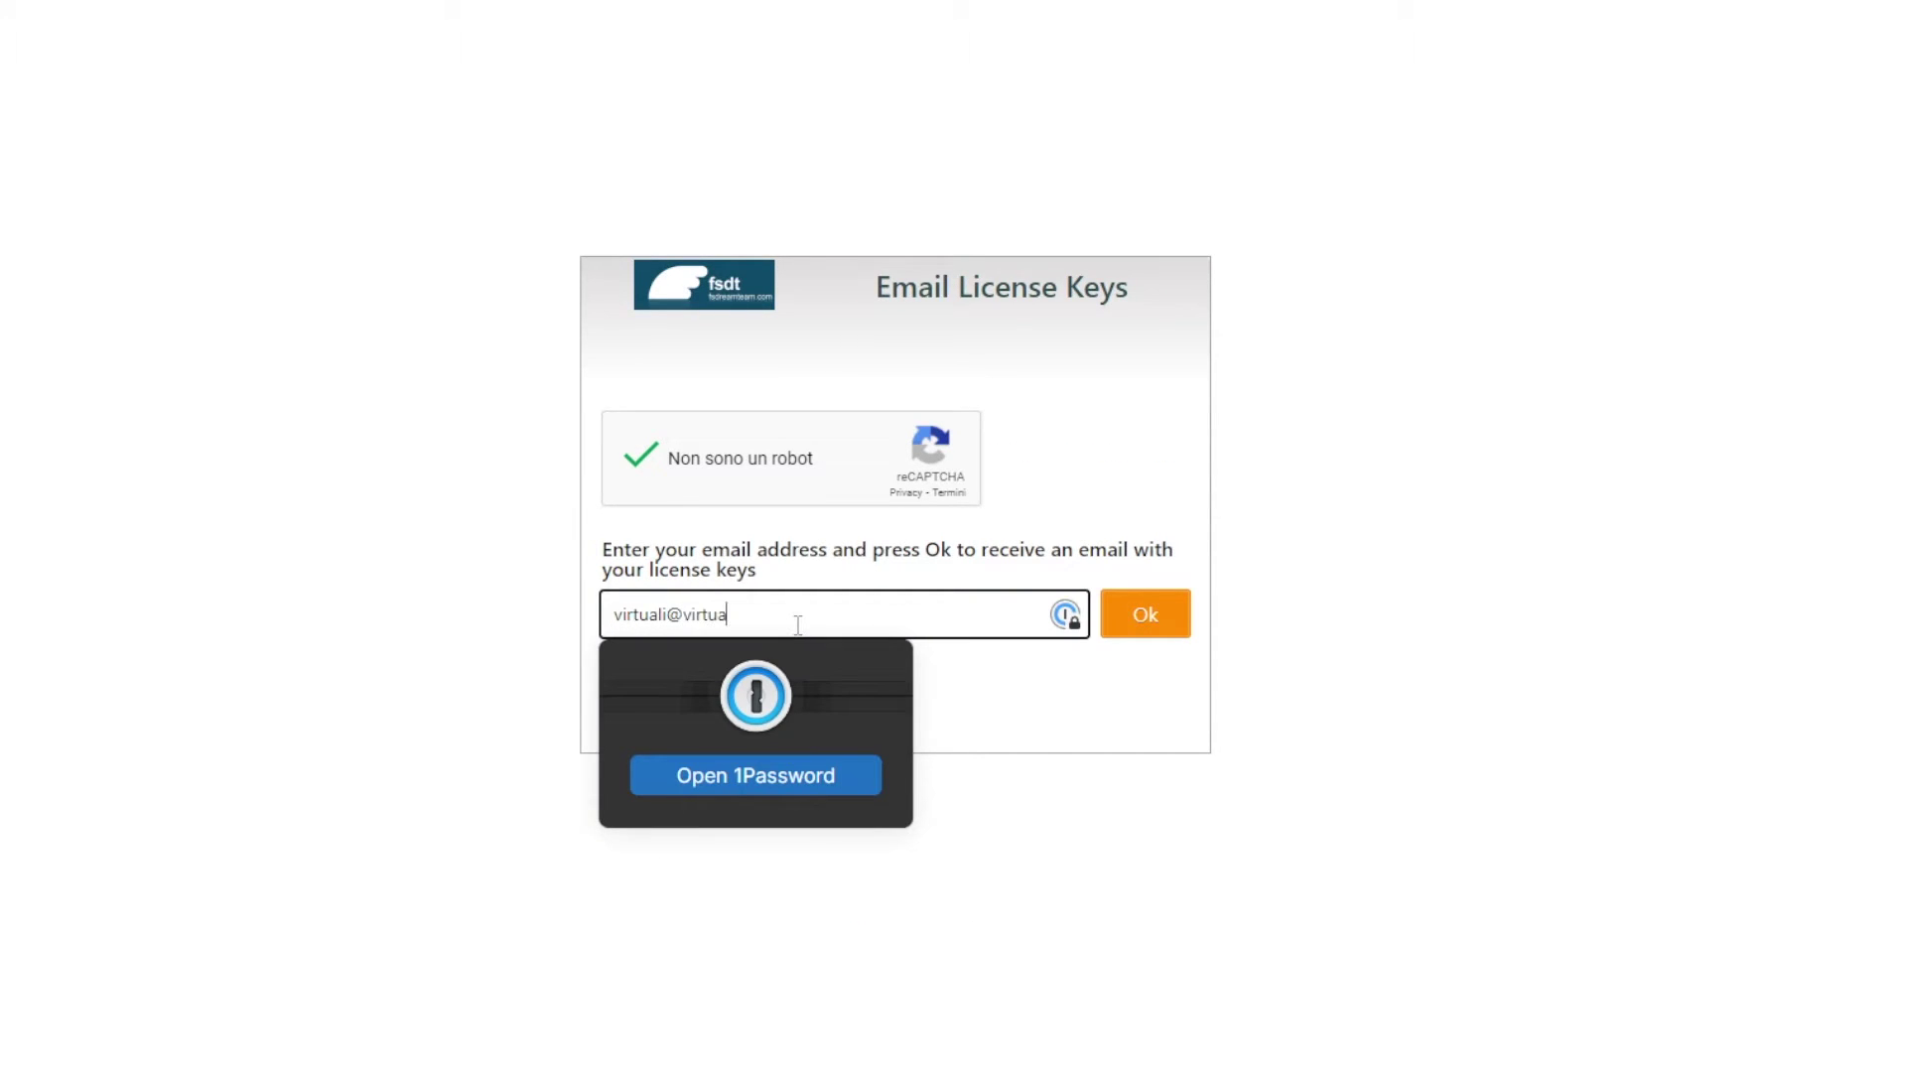
pyautogui.click(1384, 504)
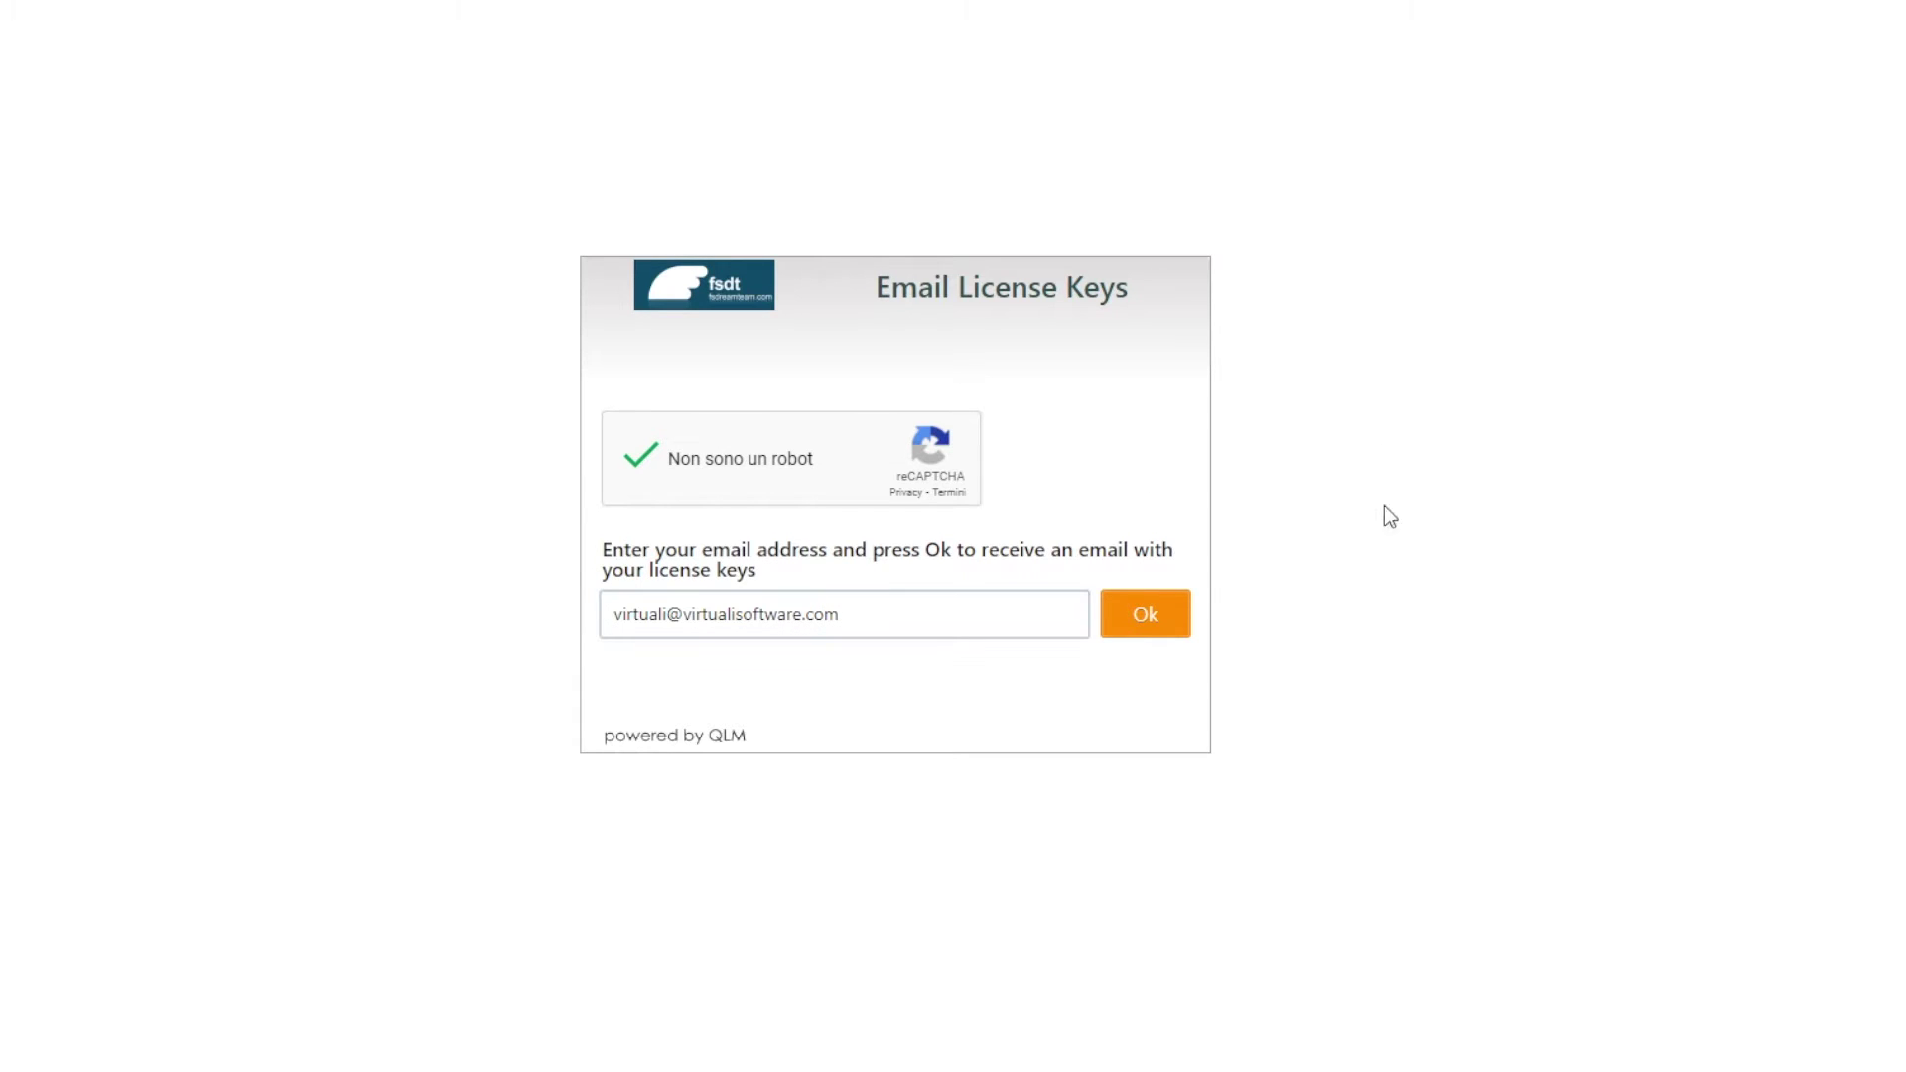
pyautogui.click(1145, 617)
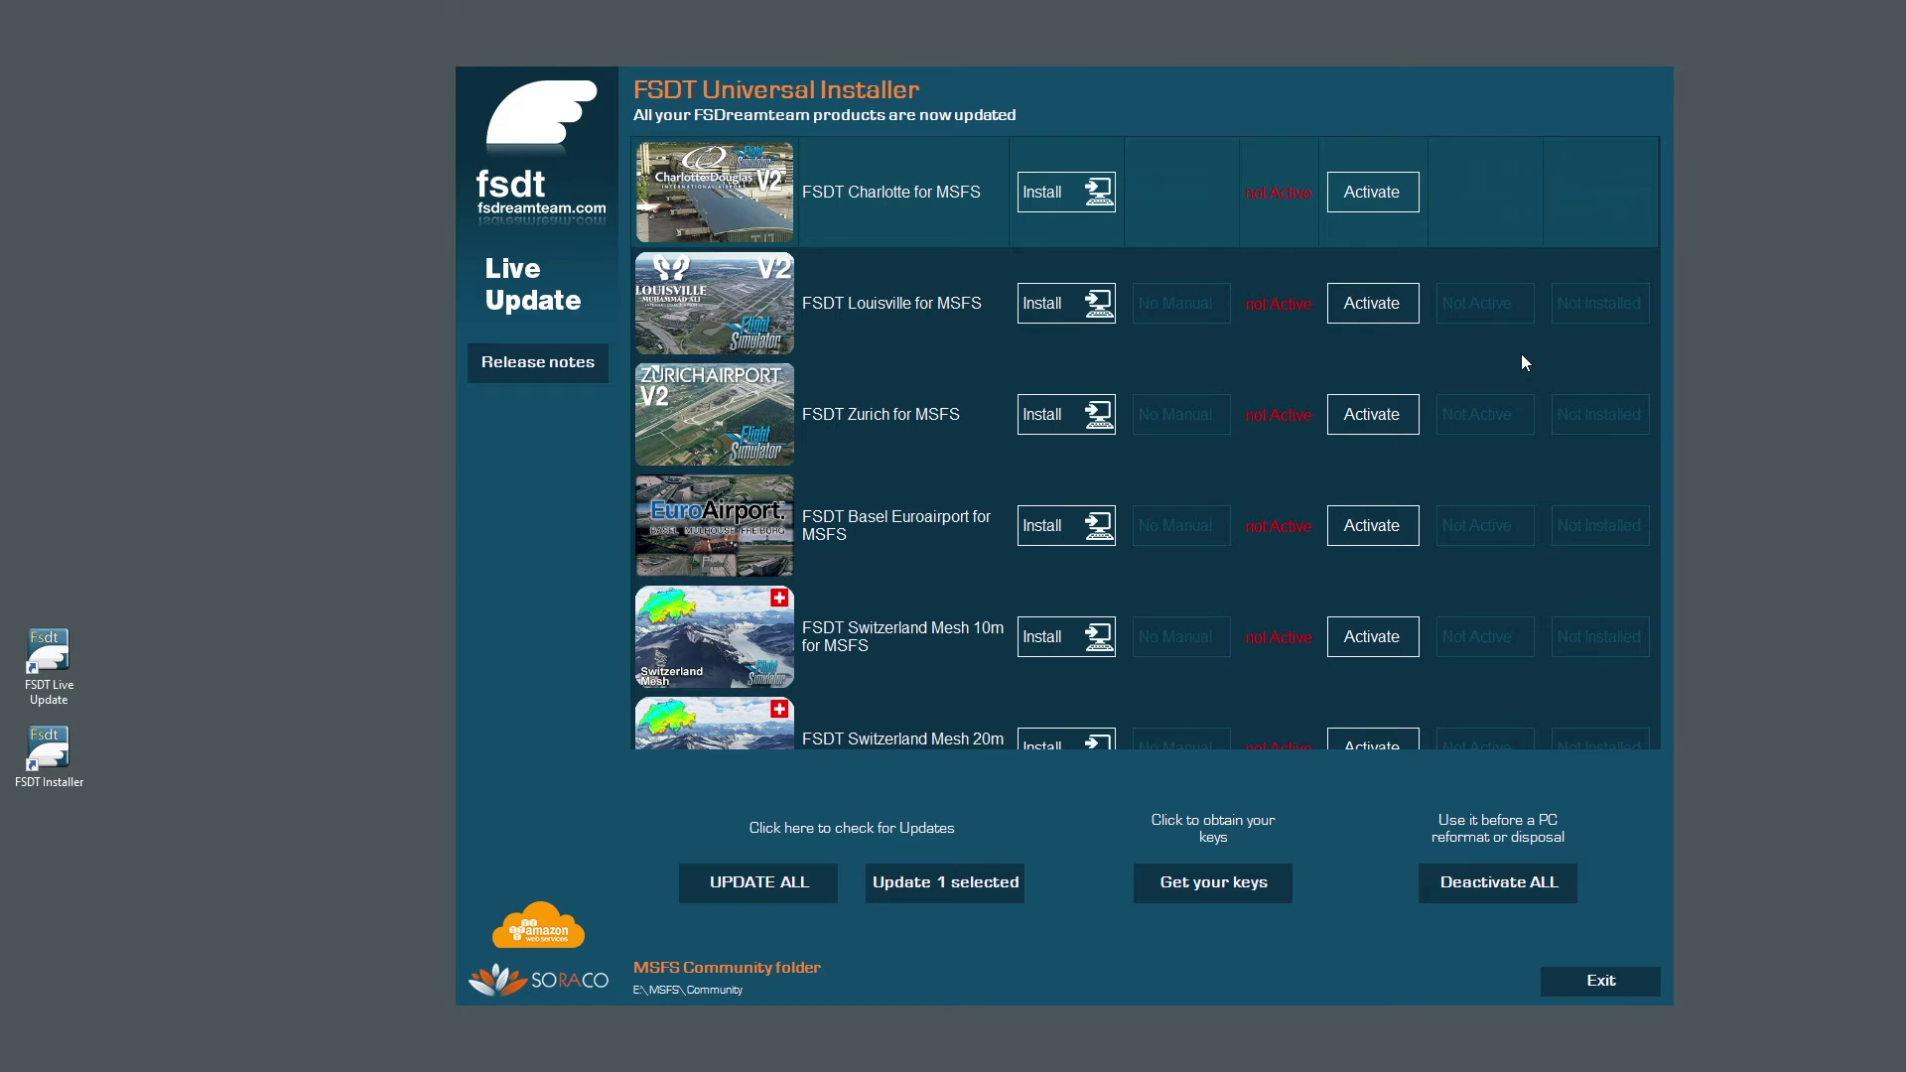
pyautogui.click(703, 212)
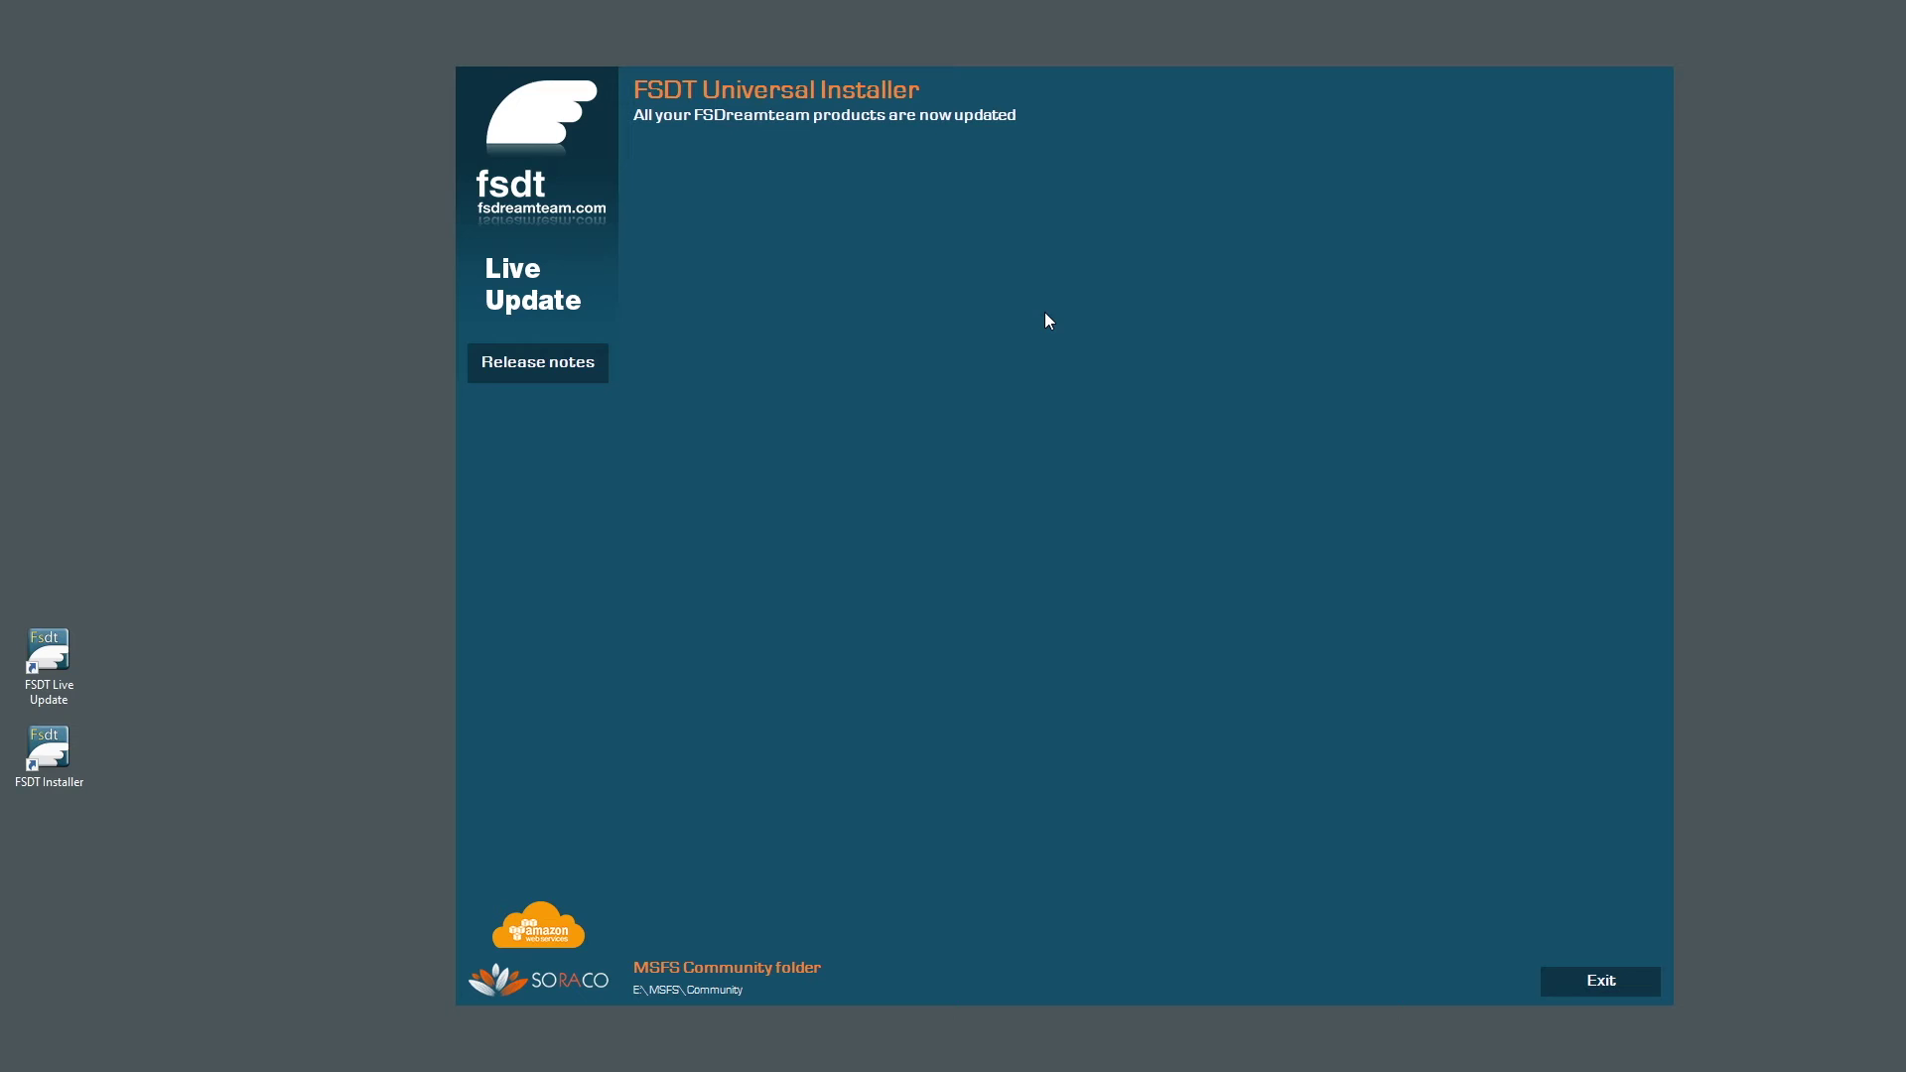
pyautogui.scroll(-3, 1410, 572)
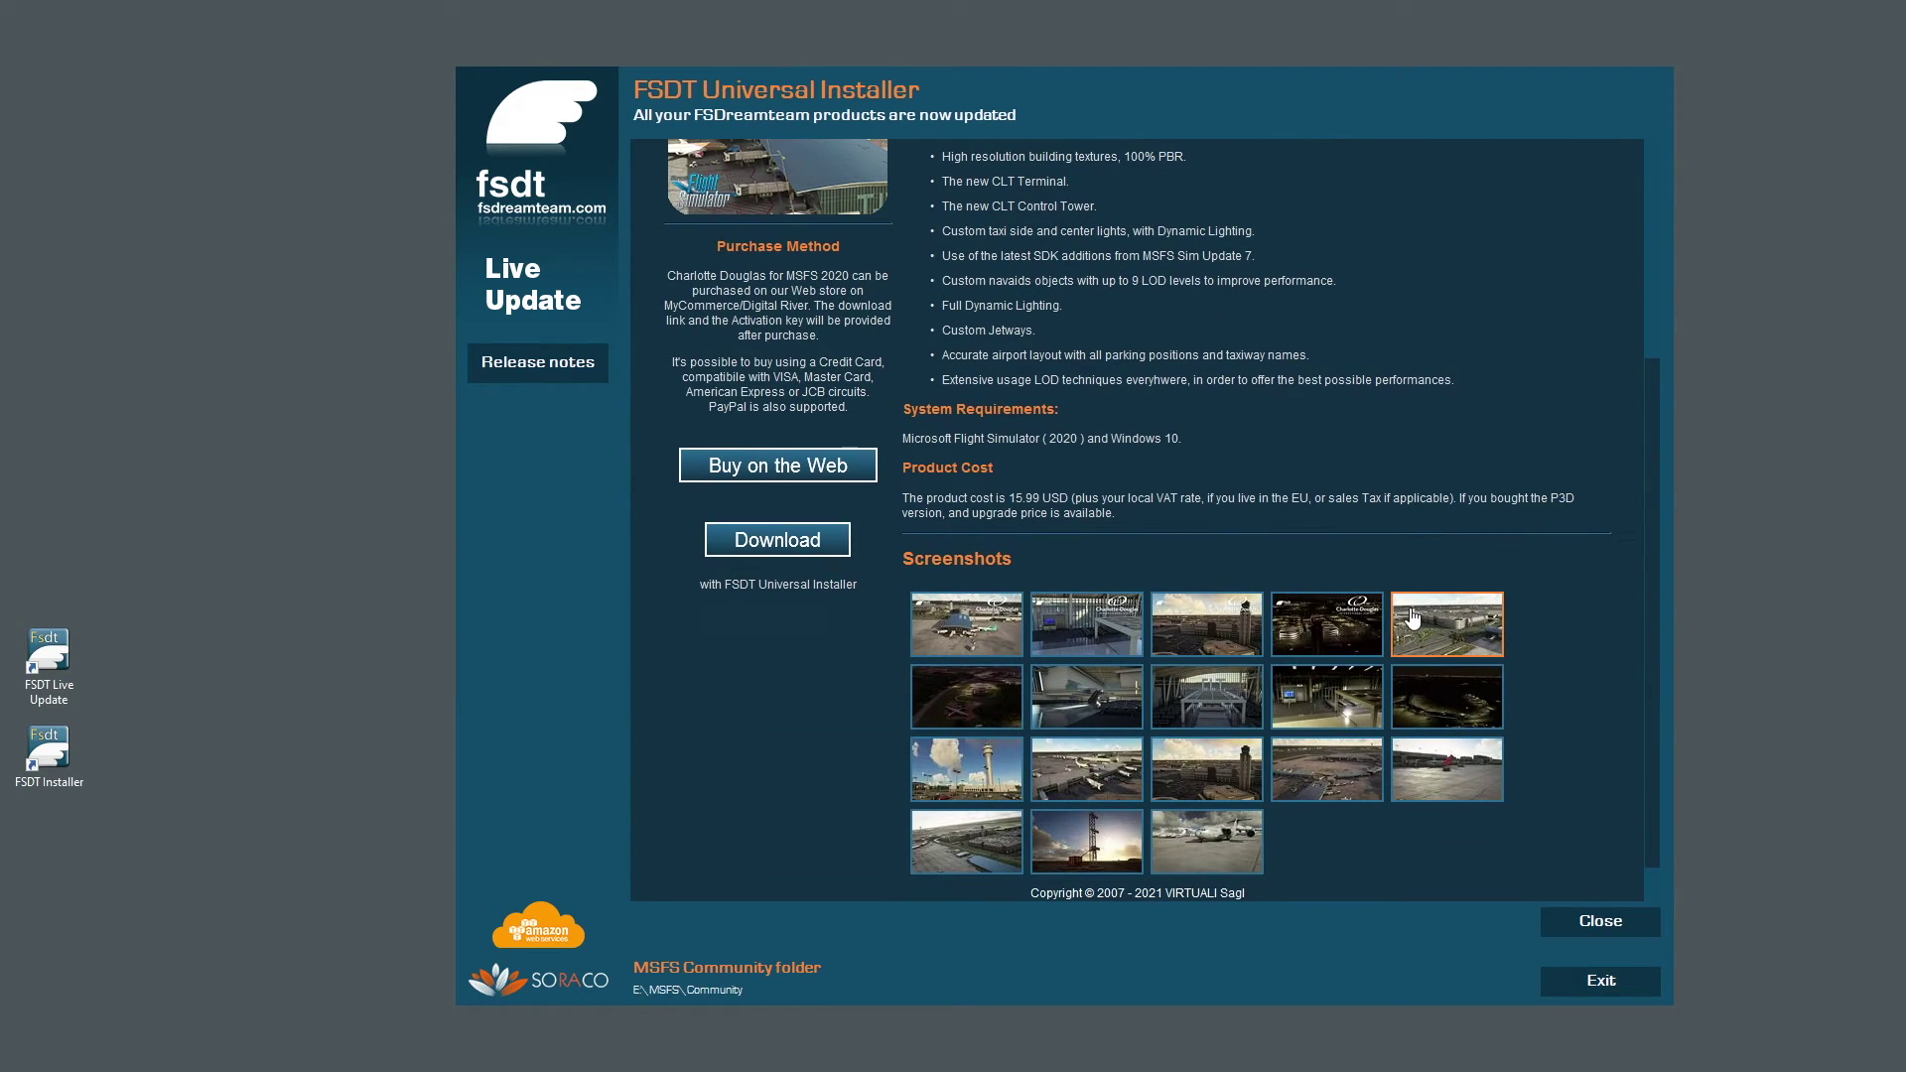
pyautogui.click(955, 626)
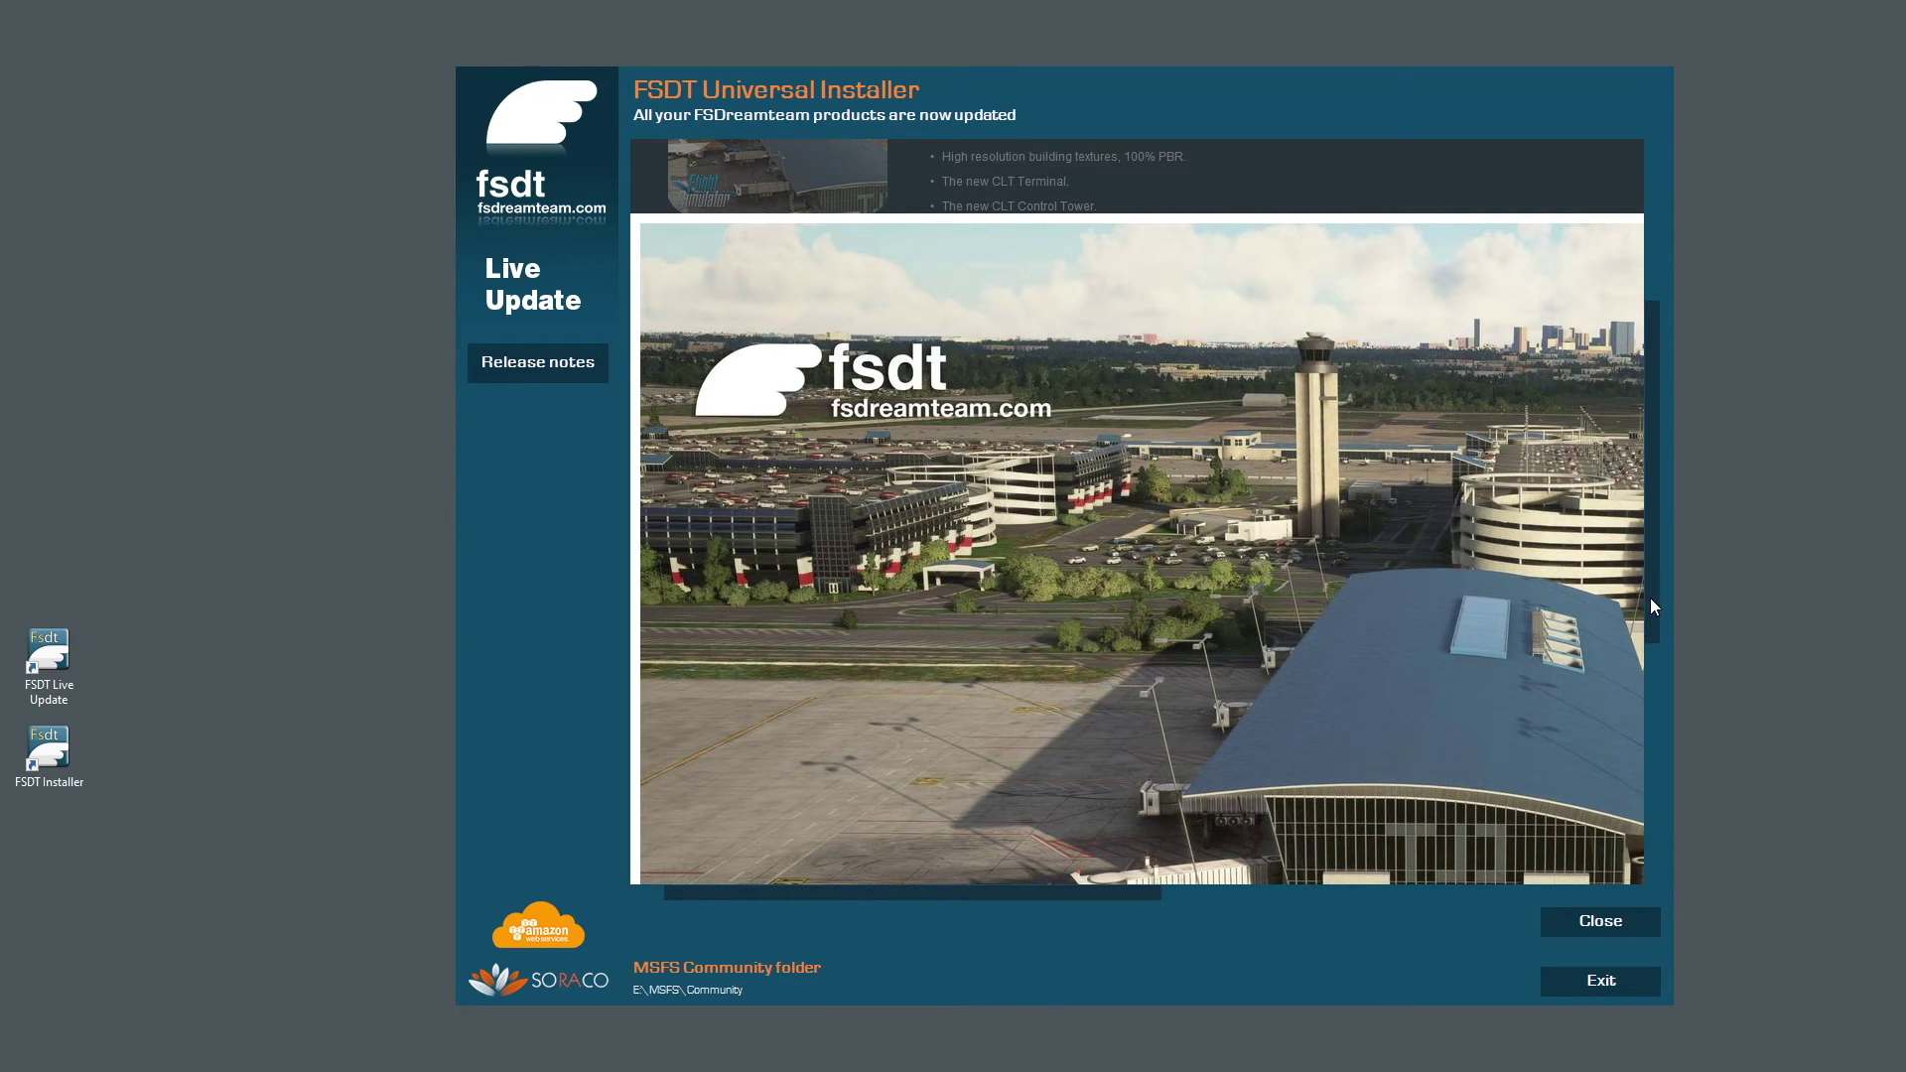
pyautogui.moveTo(1650, 598); pyautogui.dragTo(1670, 671)
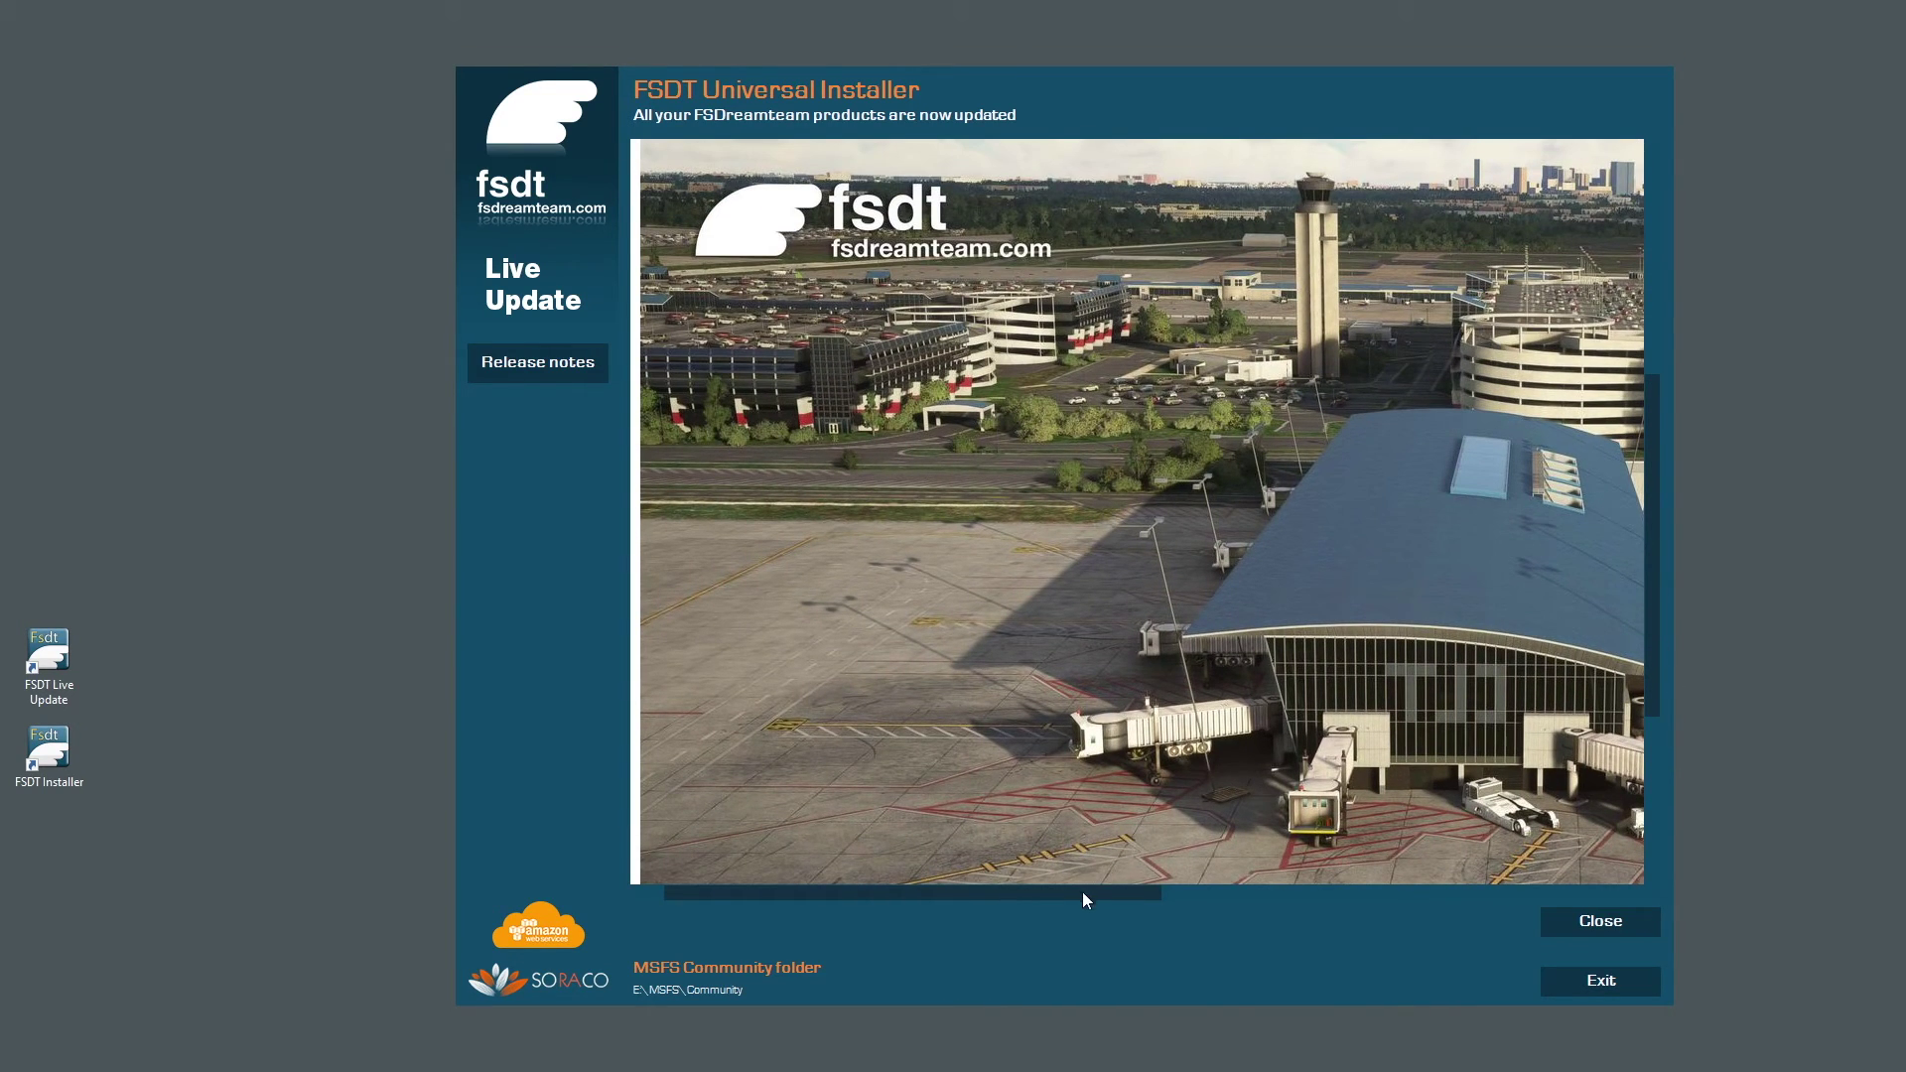
pyautogui.moveTo(1084, 899); pyautogui.dragTo(1050, 894)
pyautogui.scroll(-3, 1422, 596)
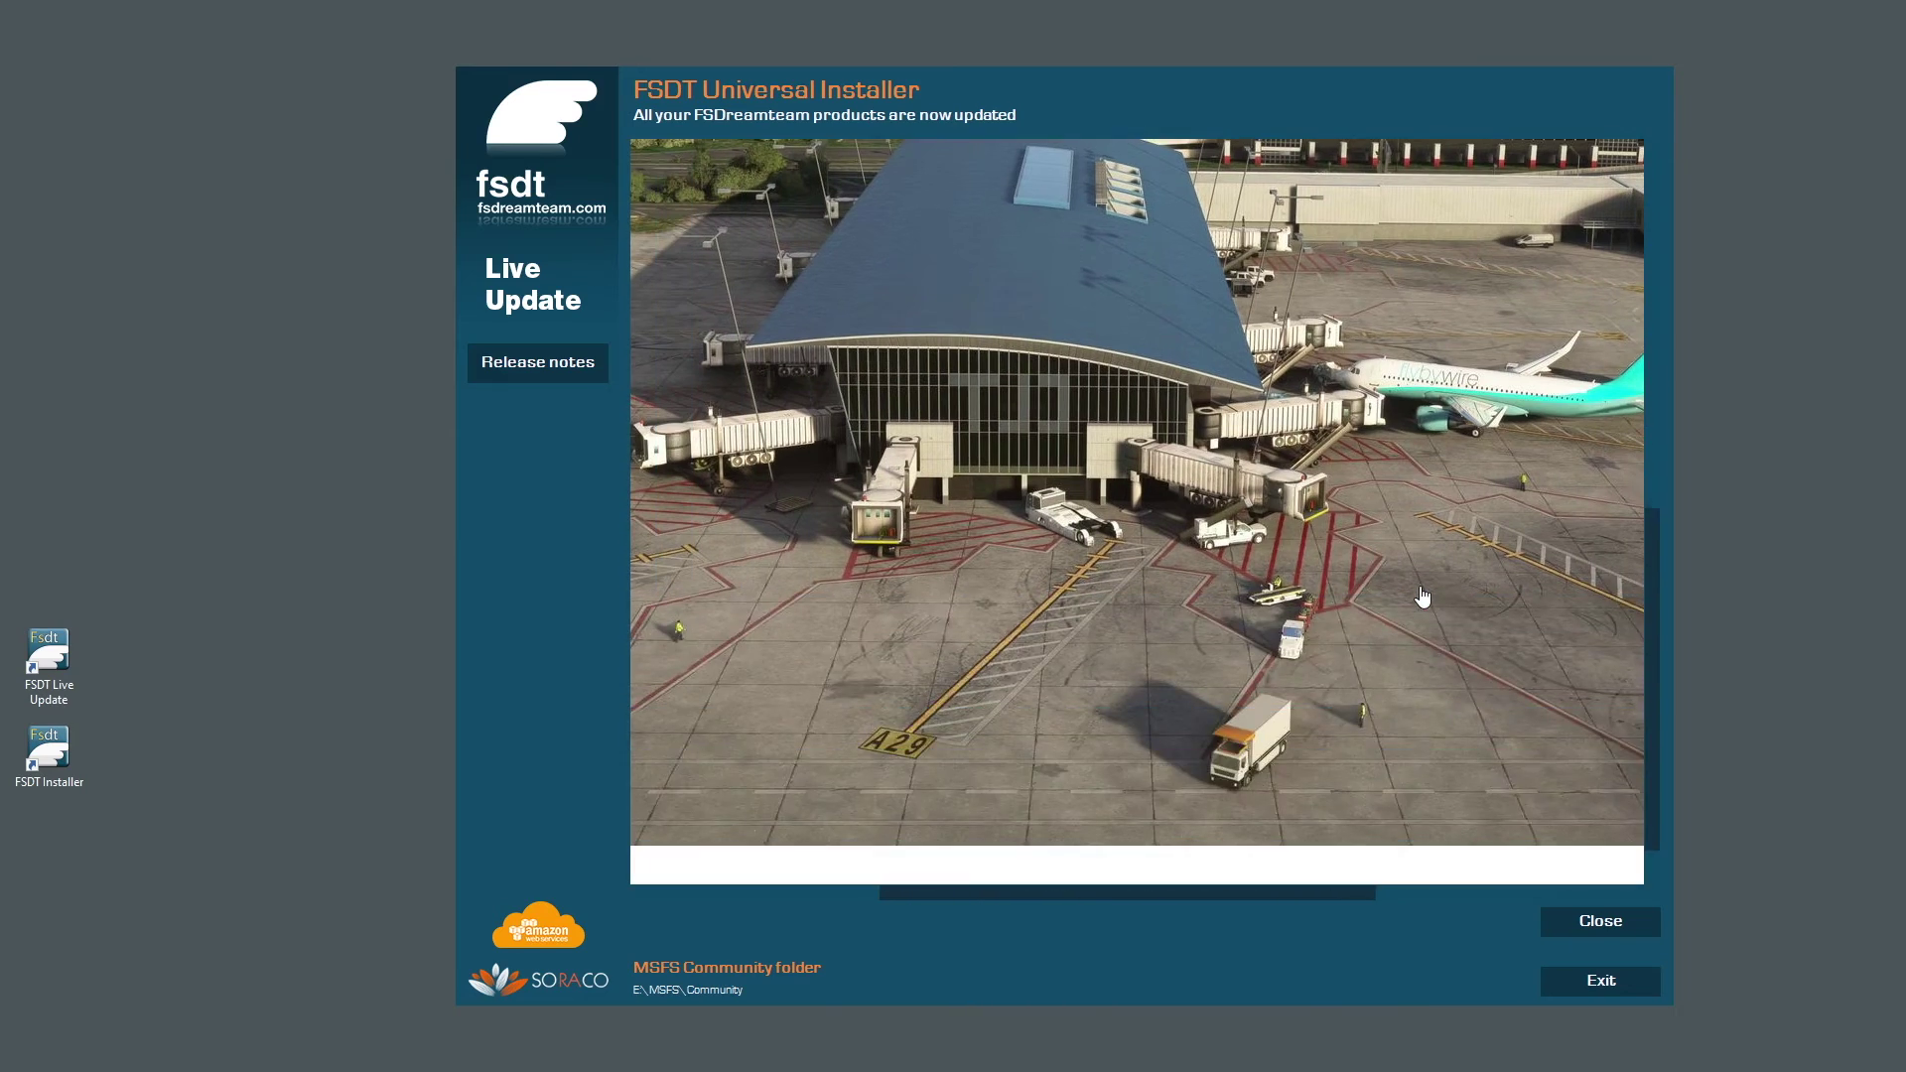
pyautogui.click(1588, 921)
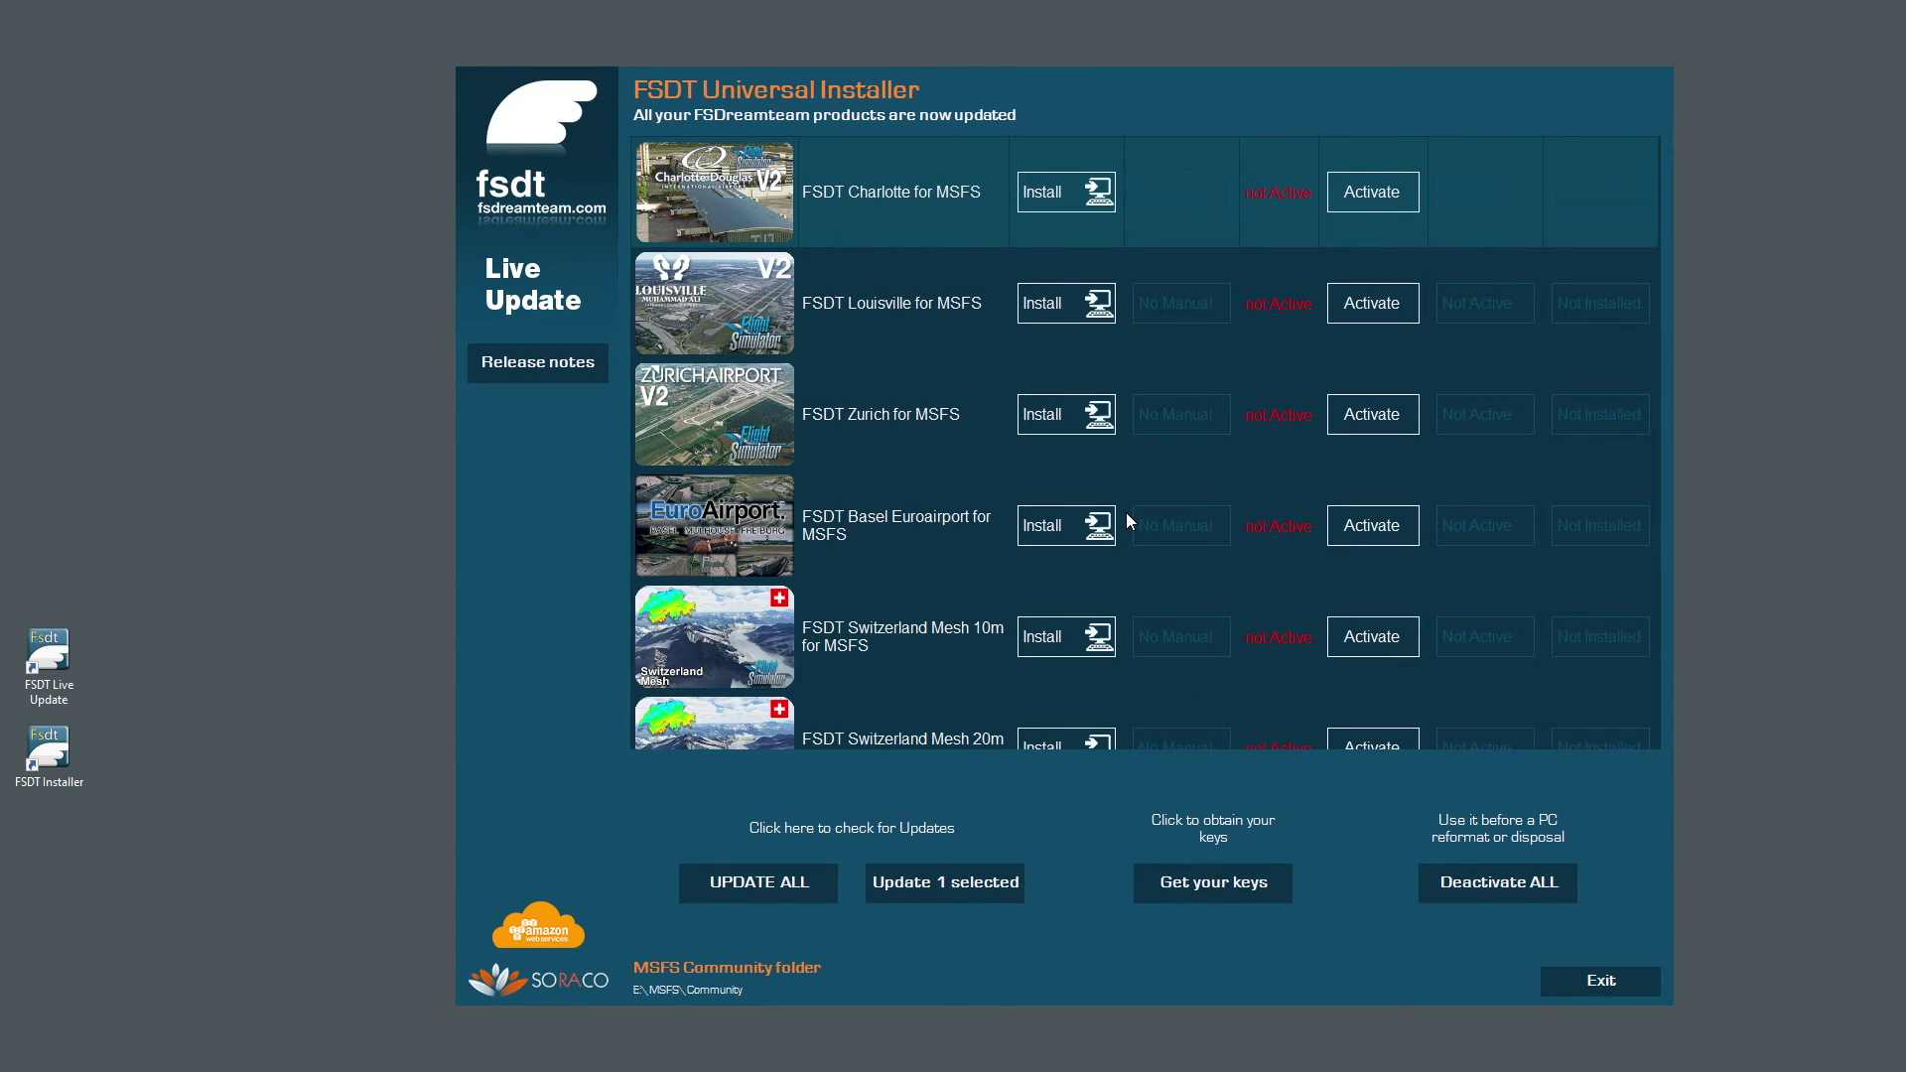
pyautogui.scroll(-5, 1172, 507)
pyautogui.scroll(5, 1217, 497)
pyautogui.click(726, 421)
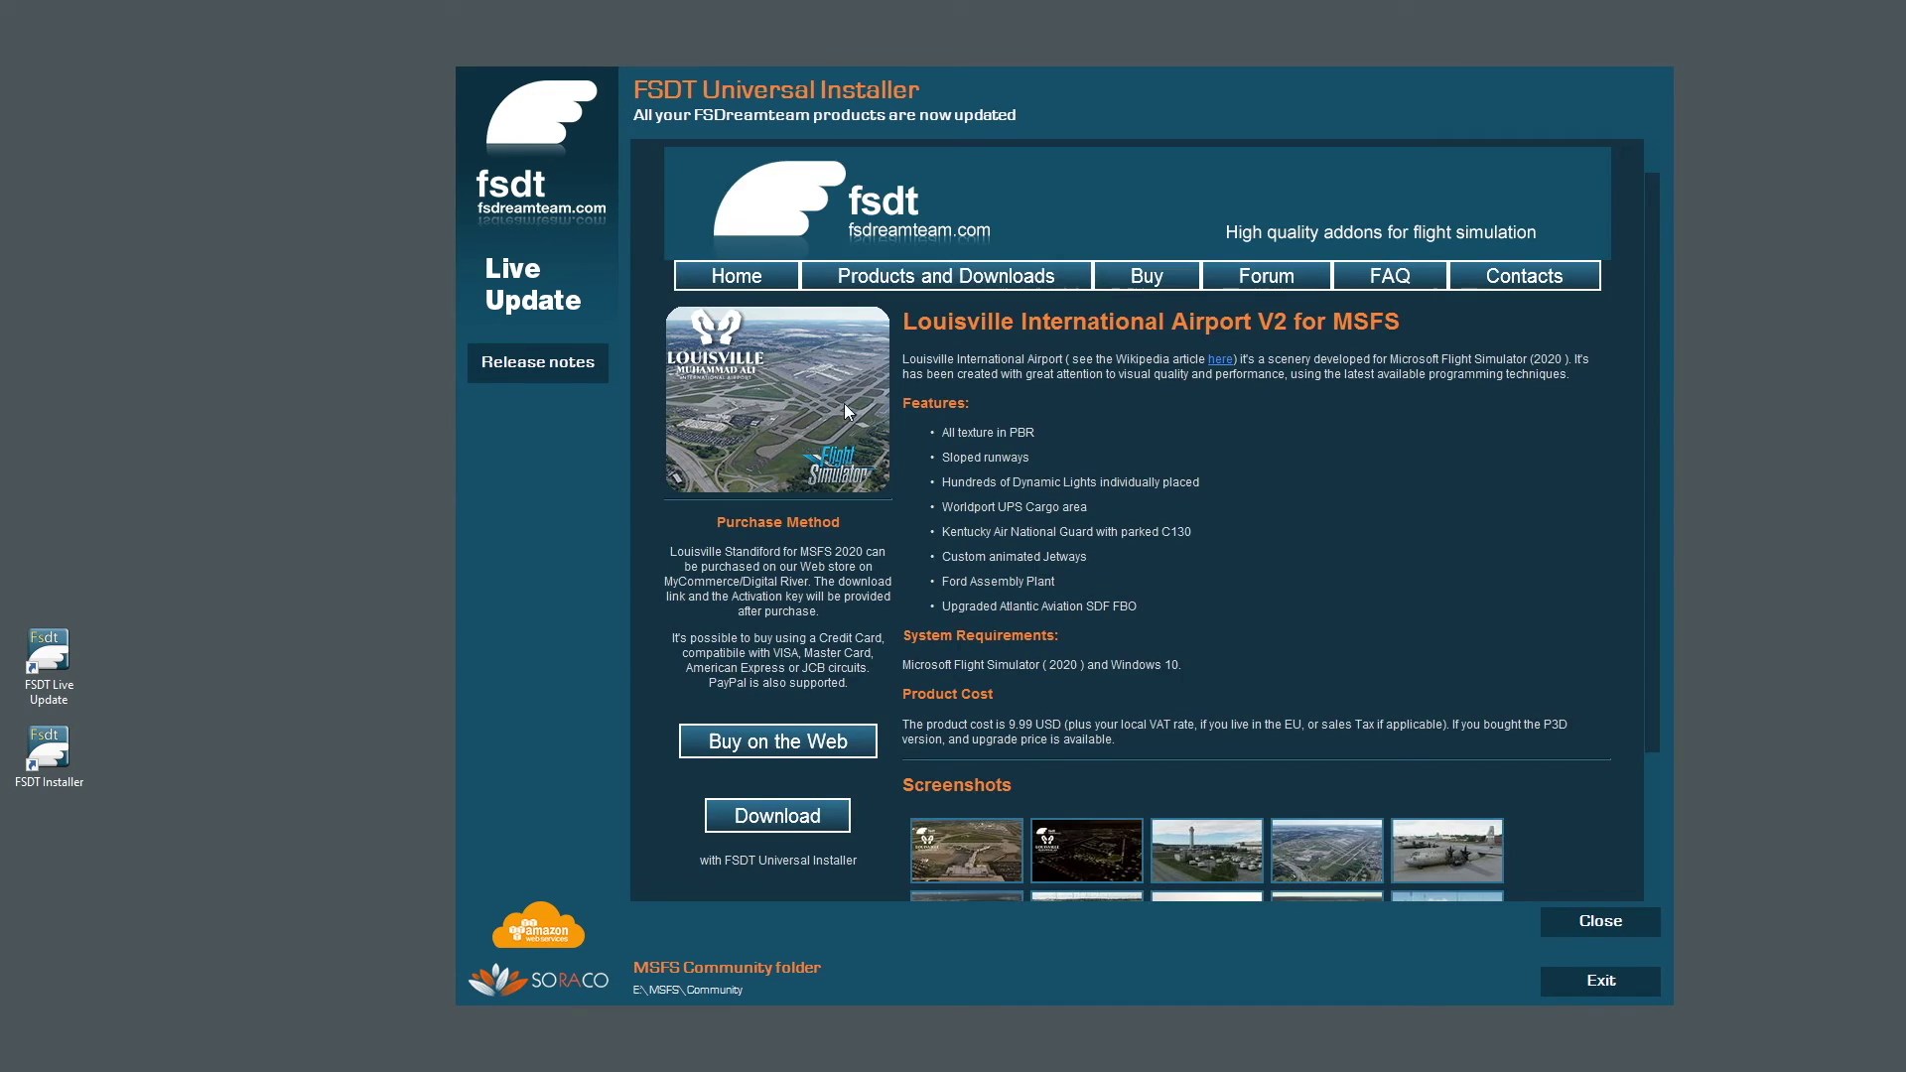
pyautogui.scroll(-2, 1061, 429)
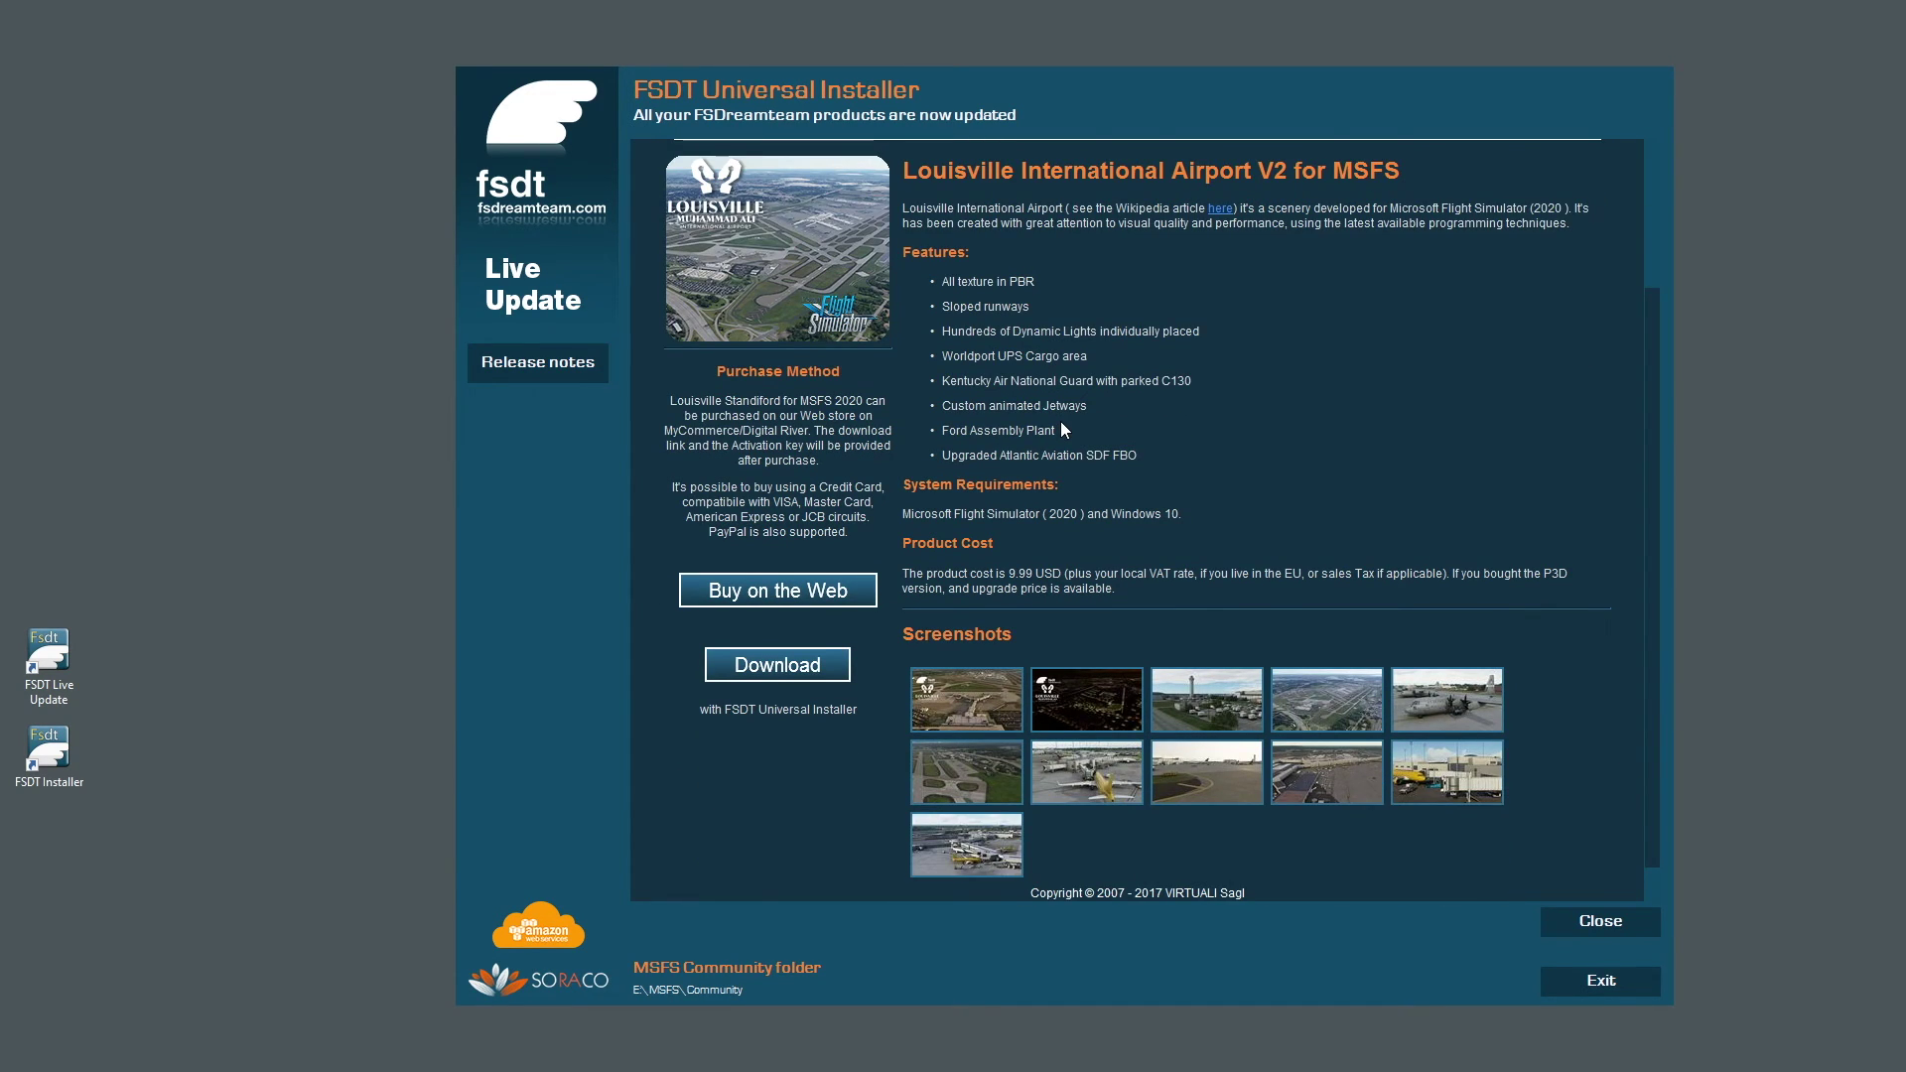
pyautogui.scroll(2, 1062, 423)
pyautogui.click(826, 286)
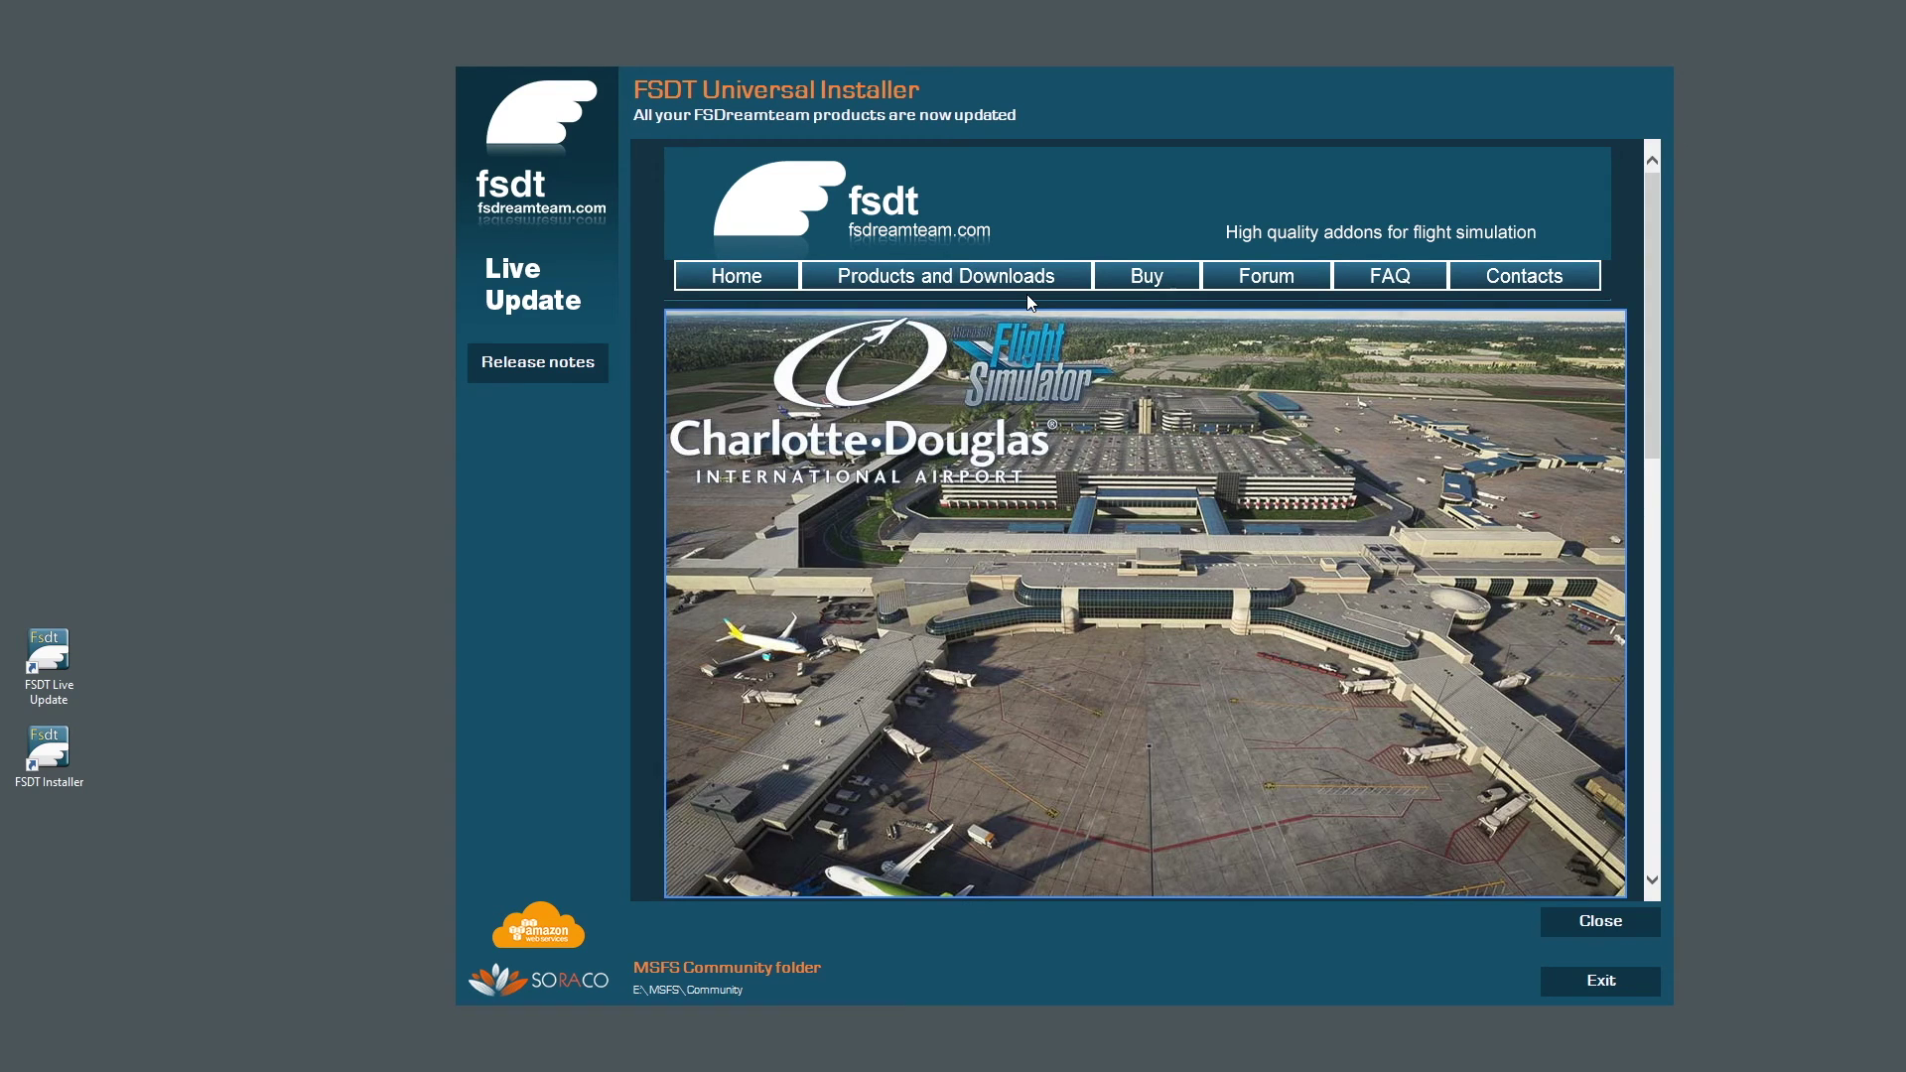
pyautogui.click(1600, 921)
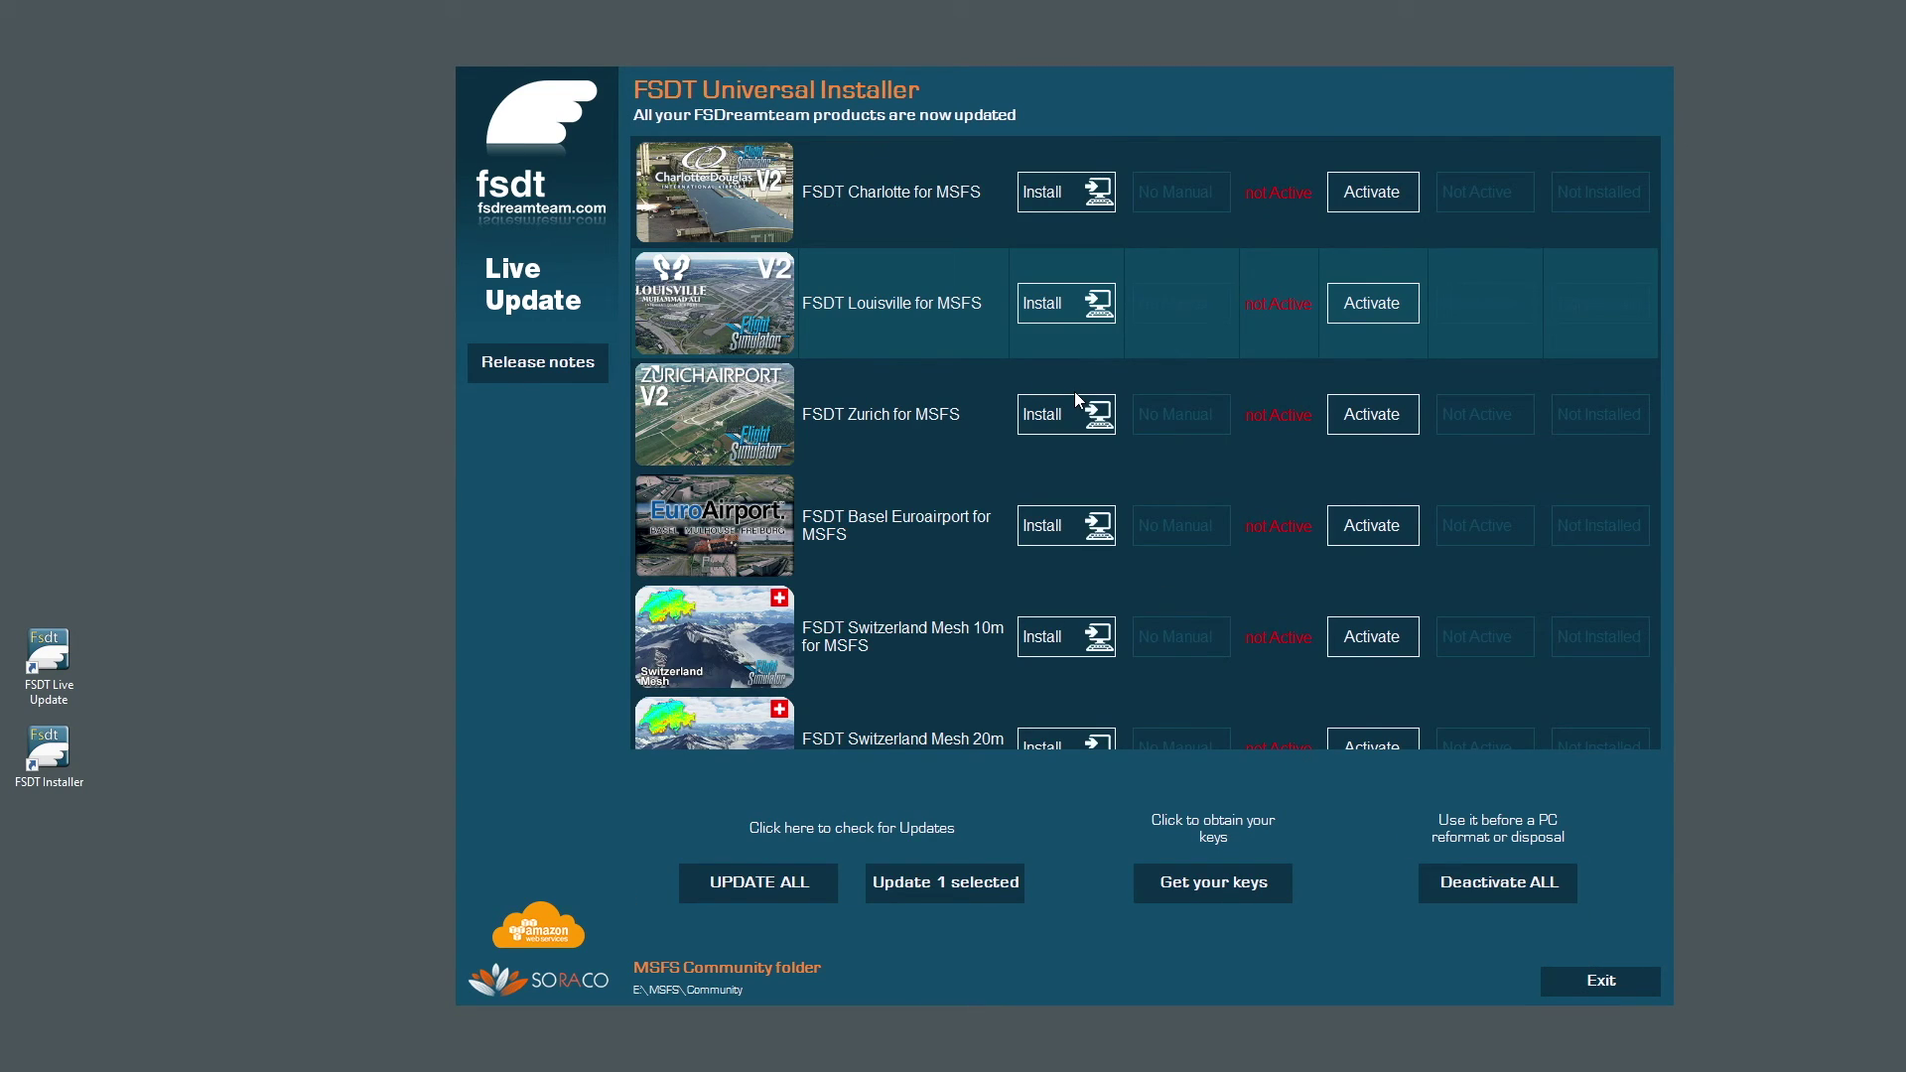